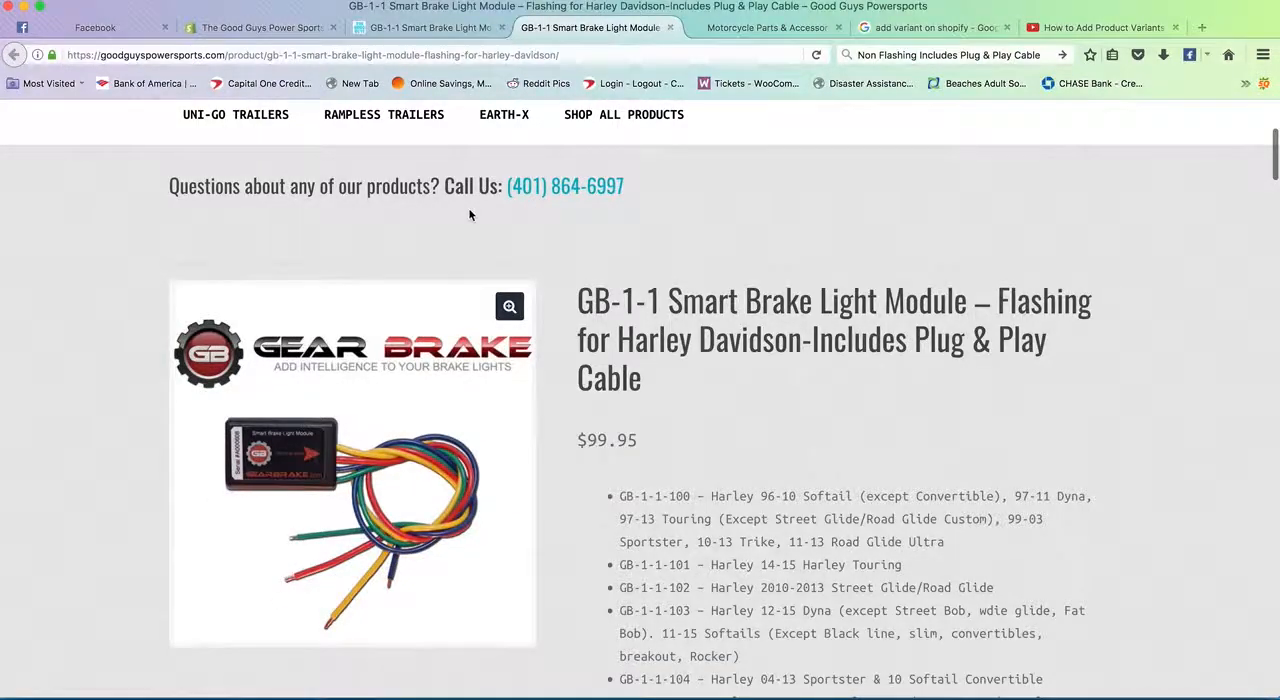
- Open the GearBrake category of the Good Guys Powersports store and browse its brake light module listings
scroll(470, 215, "up", 4)
left_click(358, 244)
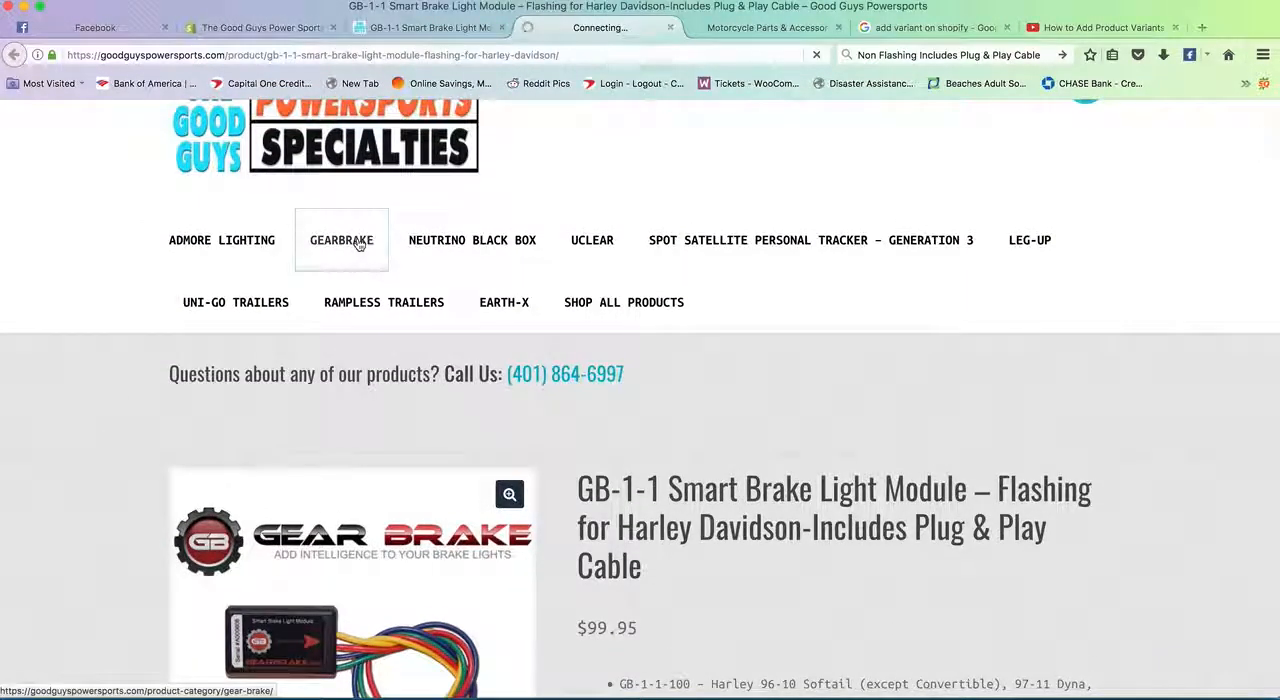
scroll(236, 396, "down", 7)
scroll(236, 396, "down", 3)
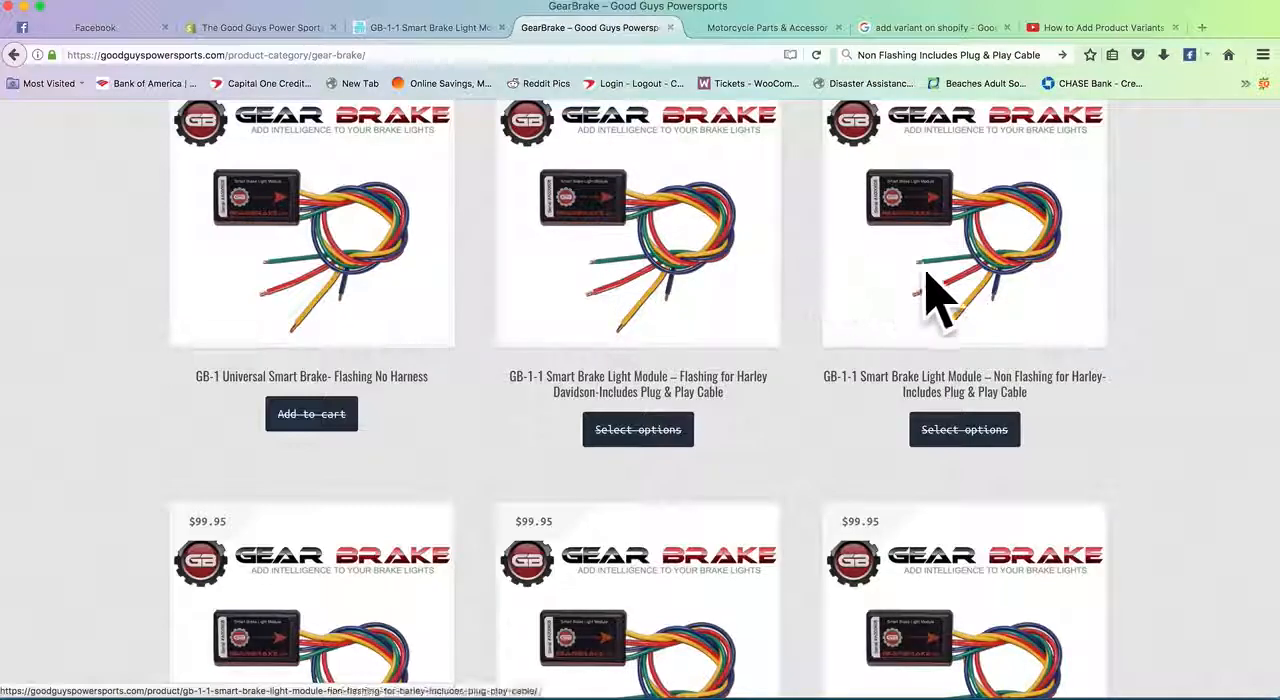
scroll(813, 268, "down", 5)
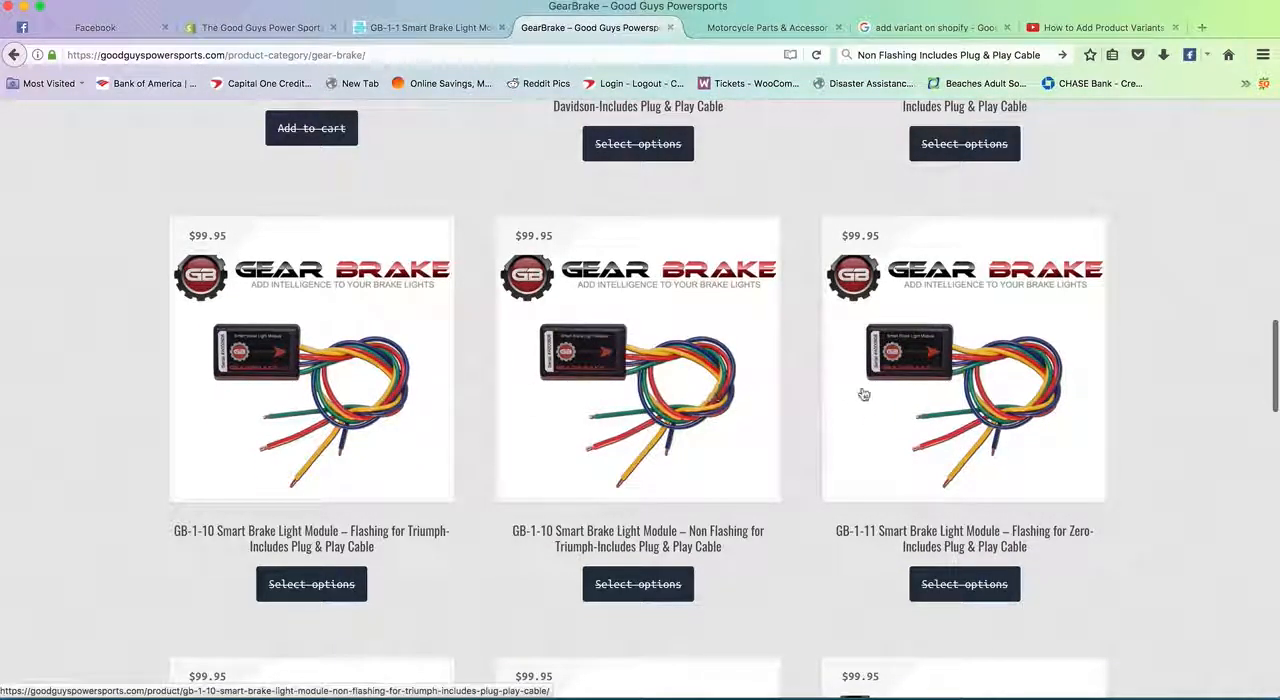
scroll(723, 397, "up", 8)
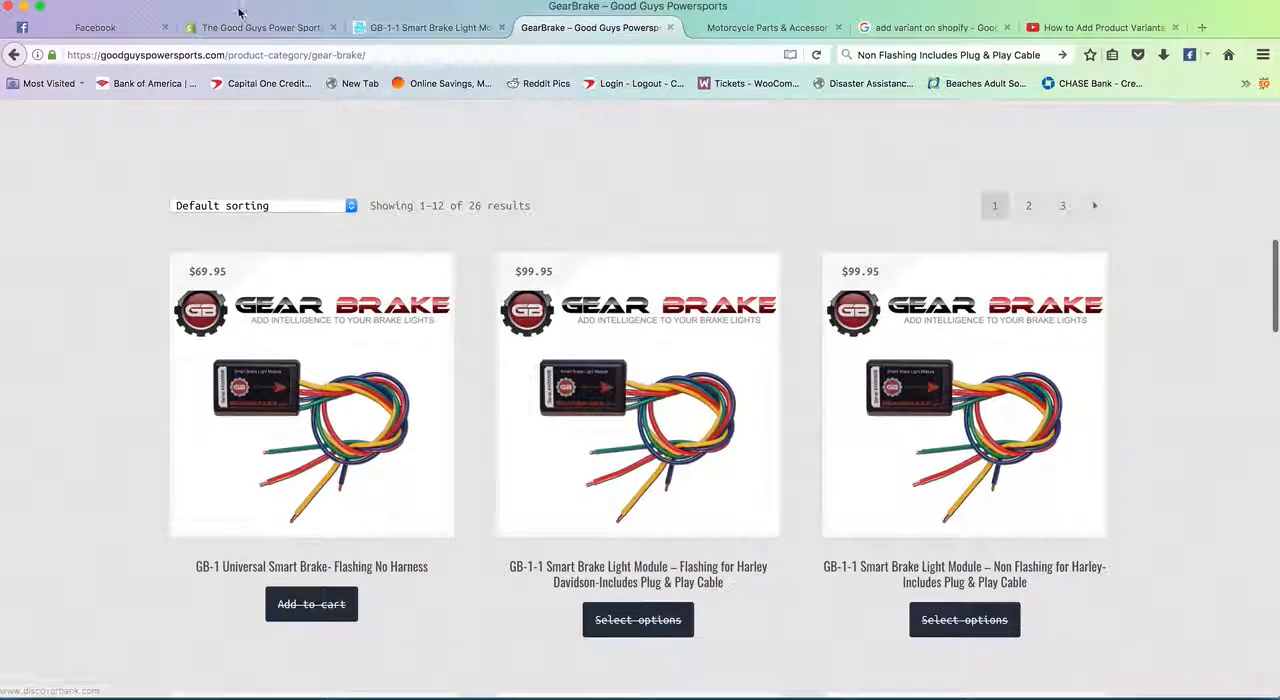
- Switch to the Shopify admin page of the GB-1-1 flashing Harley Davidson module and review its title and description
left_click(258, 27)
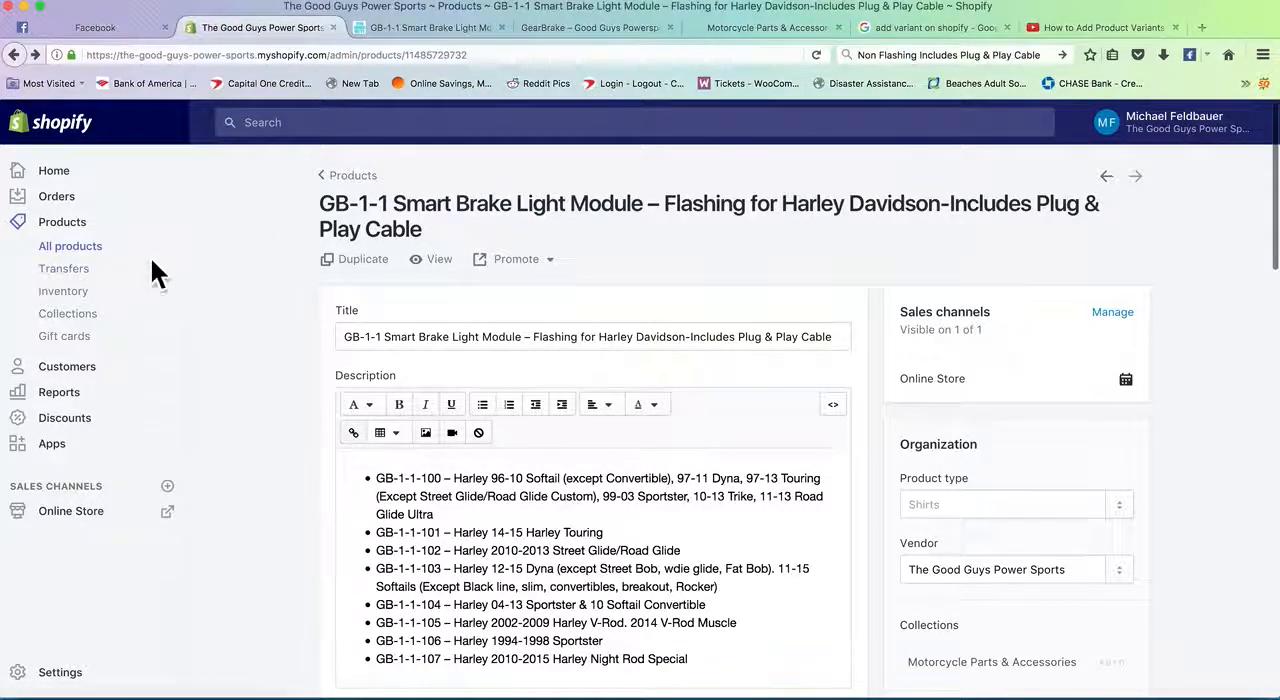
triple_click(441, 336)
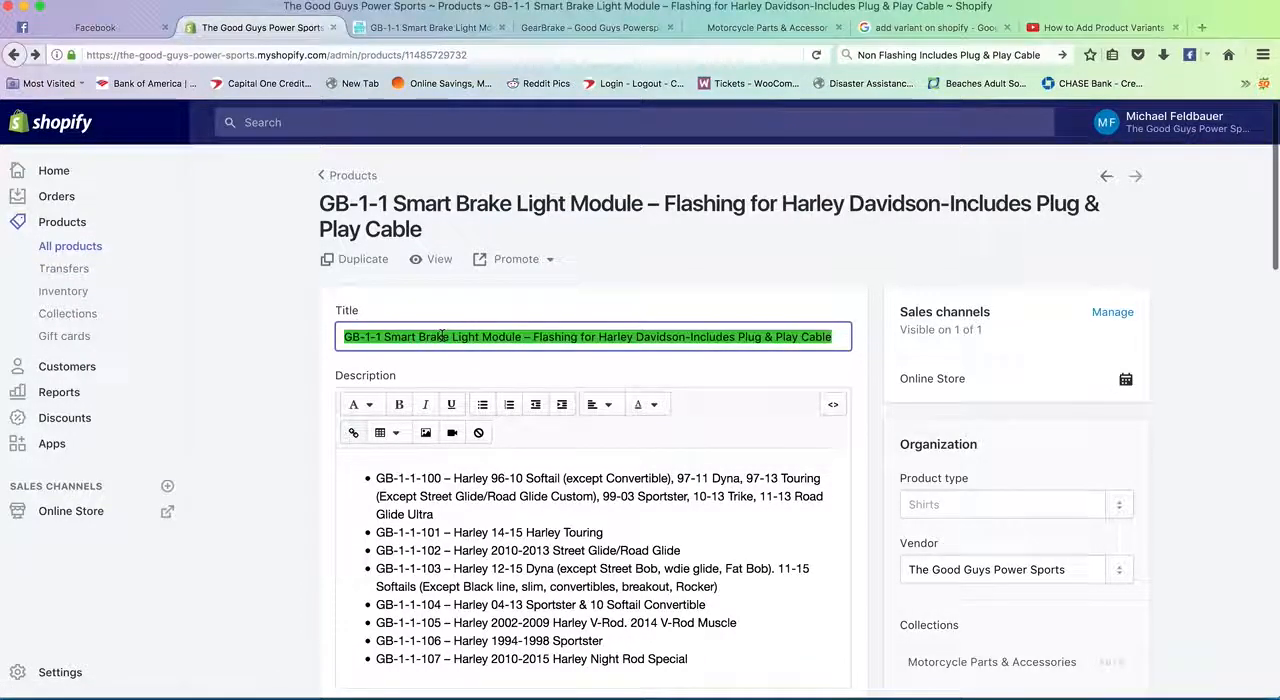
left_click(278, 341)
scroll(278, 341, "down", 4)
triple_click(550, 303)
key("super+a")
scroll(550, 303, "up", 3)
left_click(259, 323)
scroll(314, 315, "down", 5)
scroll(313, 315, "down", 1)
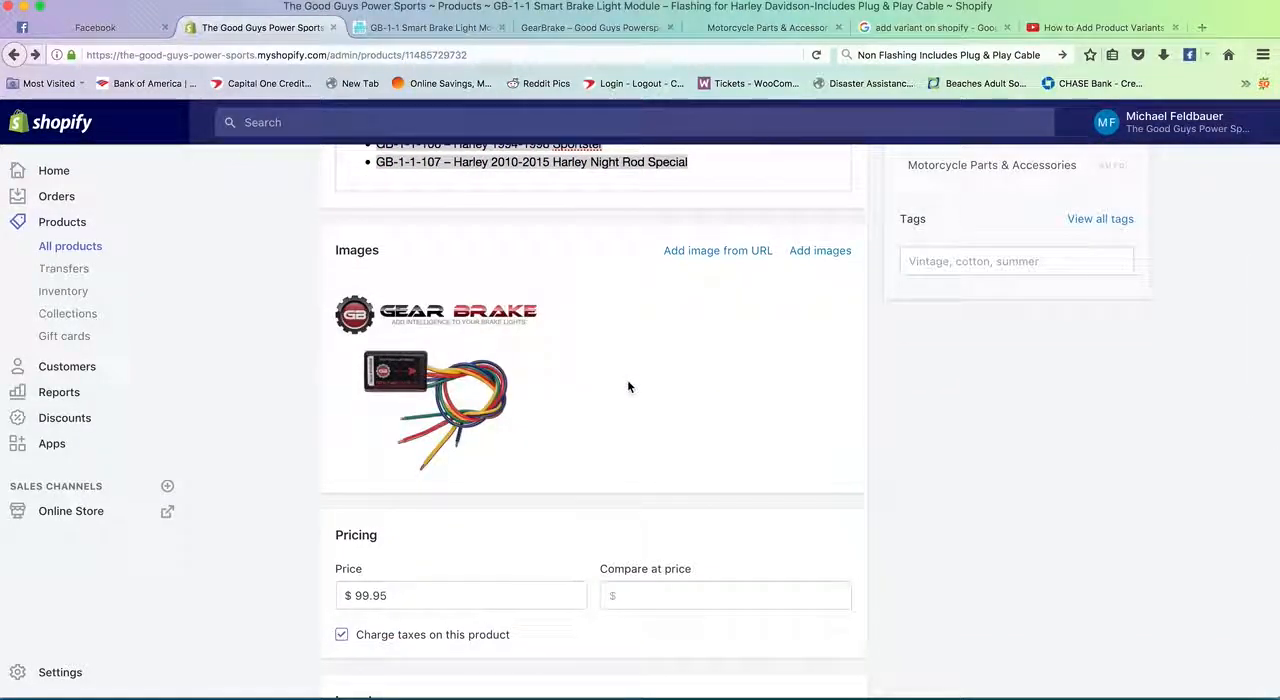
- Review the product's image, pricing, inventory and shipping settings
mouse_move(528, 344)
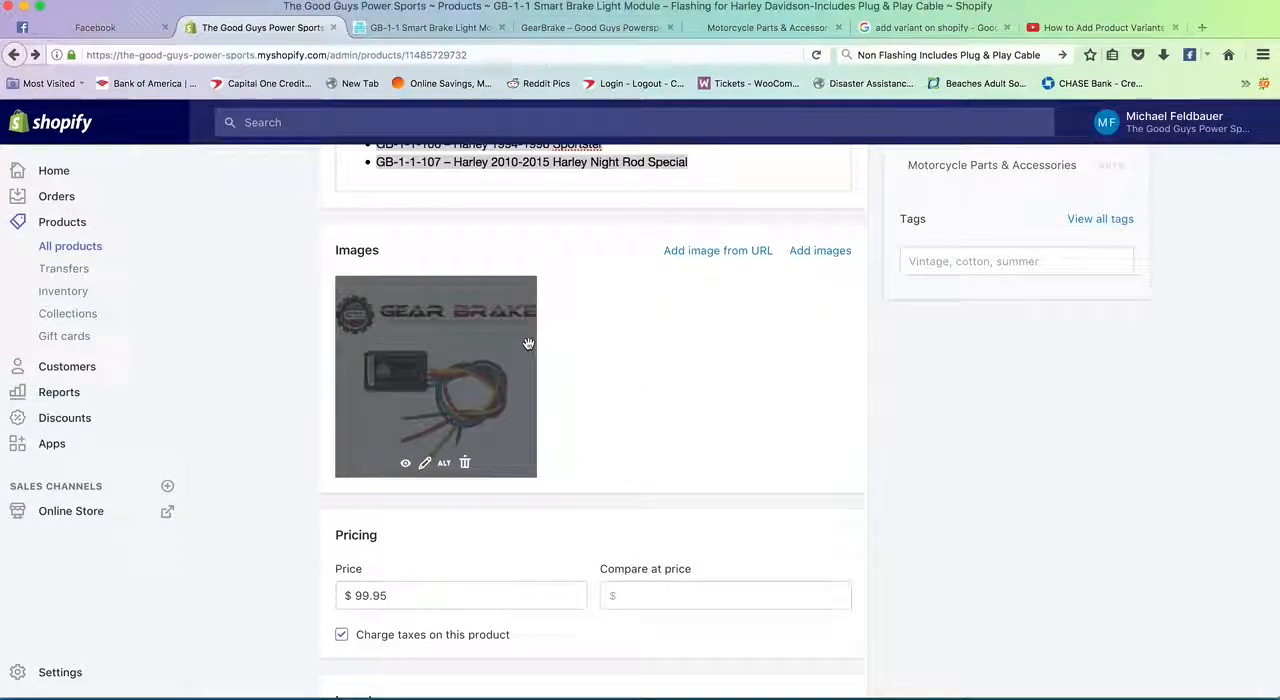
scroll(314, 309, "down", 3)
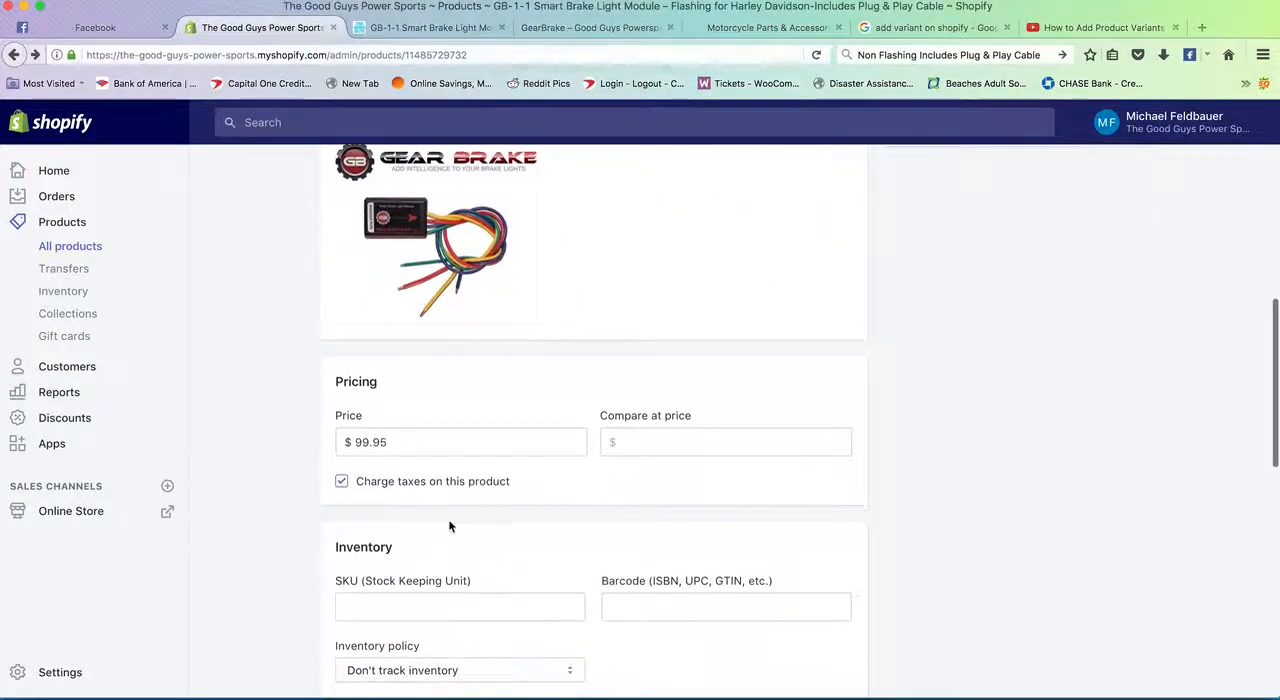
scroll(273, 421, "down", 1)
scroll(273, 420, "down", 2)
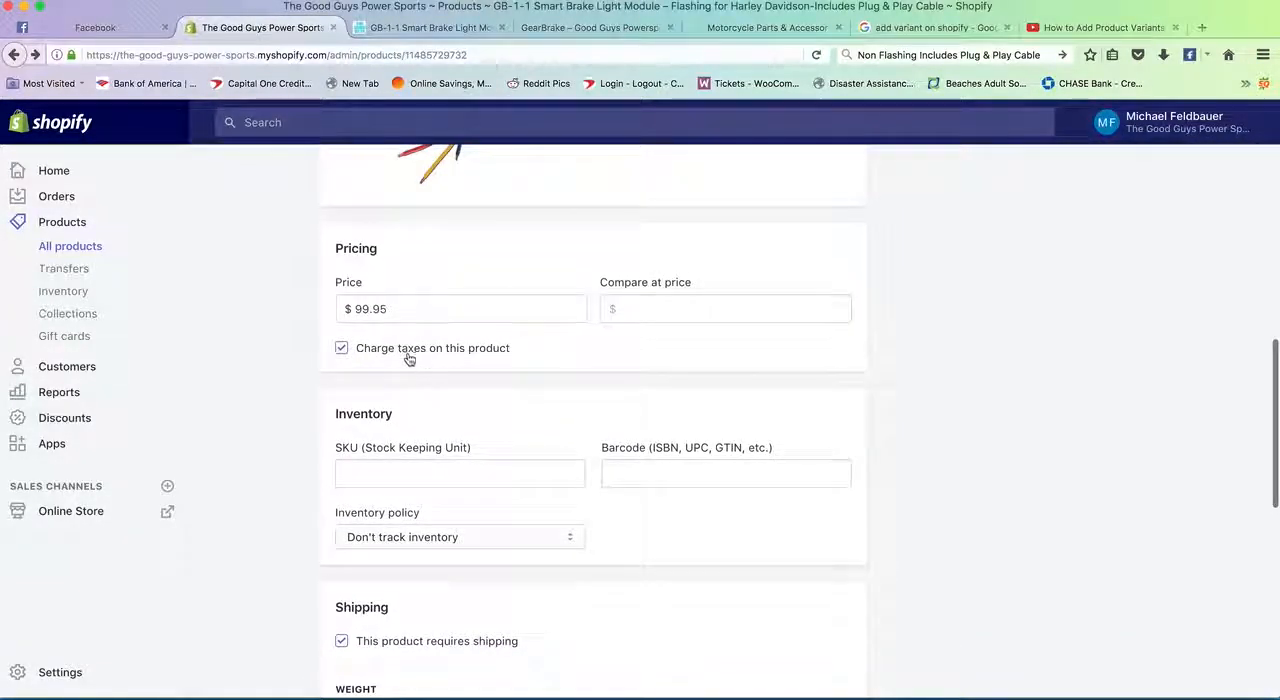
scroll(418, 355, "up", 1)
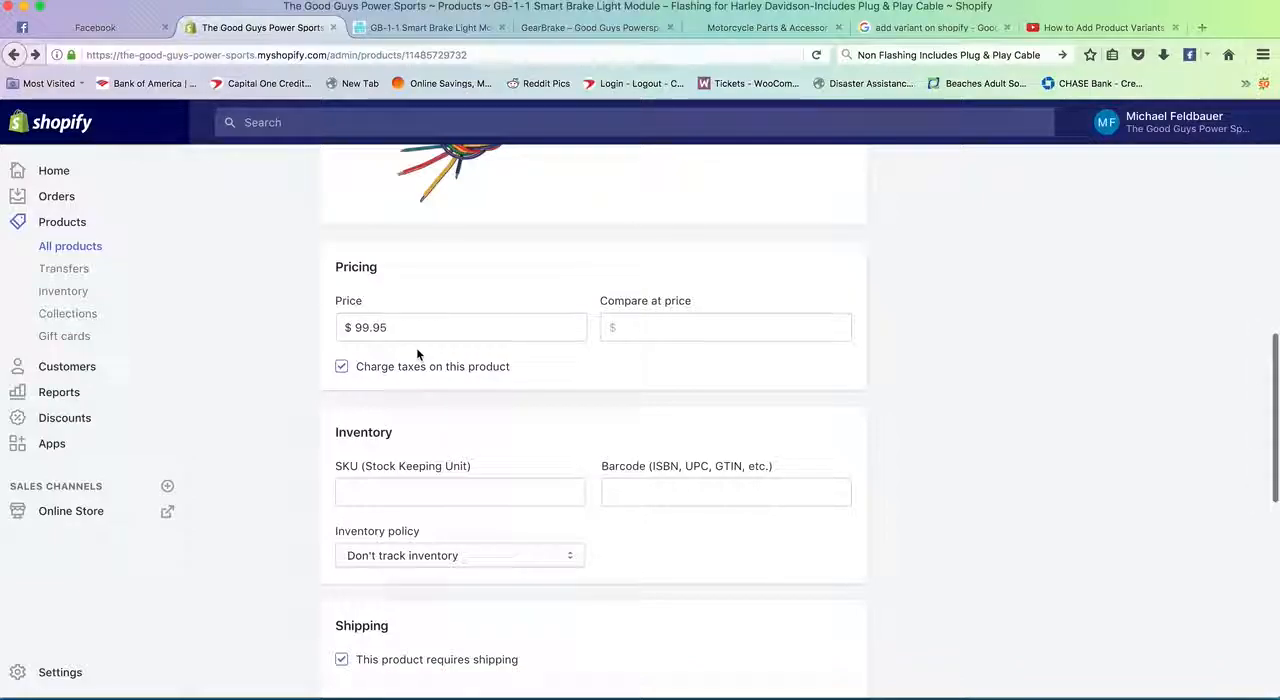
scroll(416, 353, "down", 2)
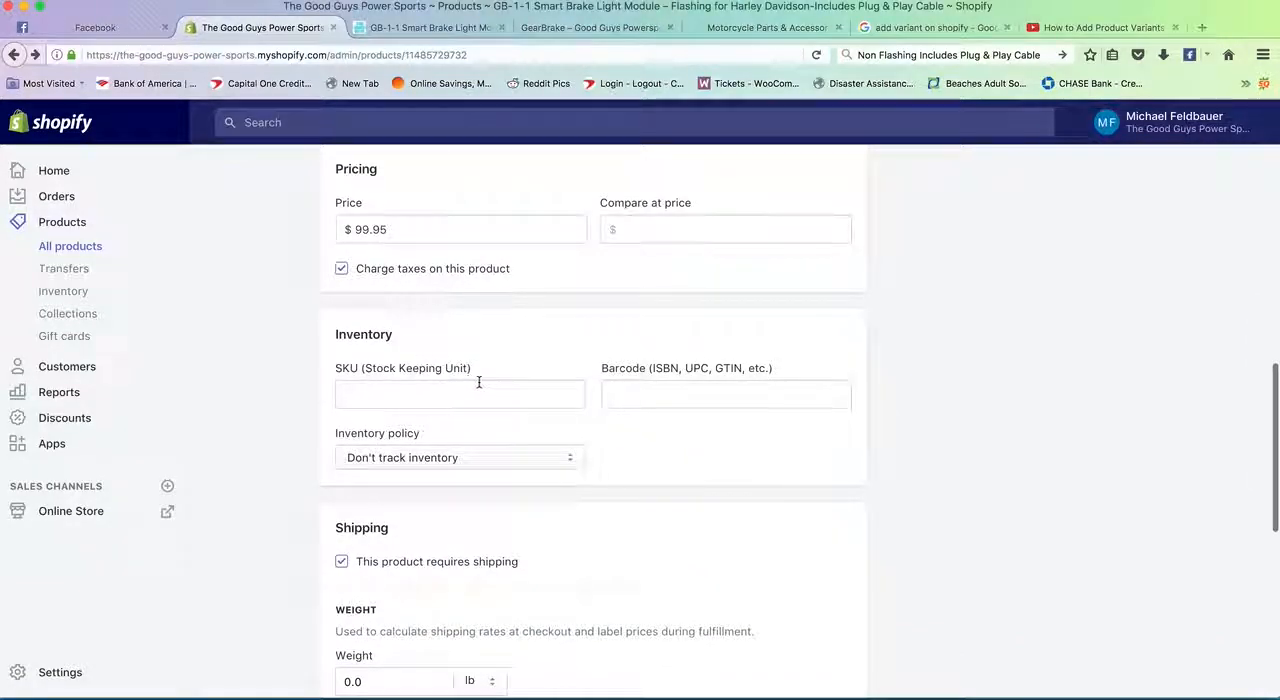
scroll(478, 385, "down", 1)
scroll(519, 360, "down", 1)
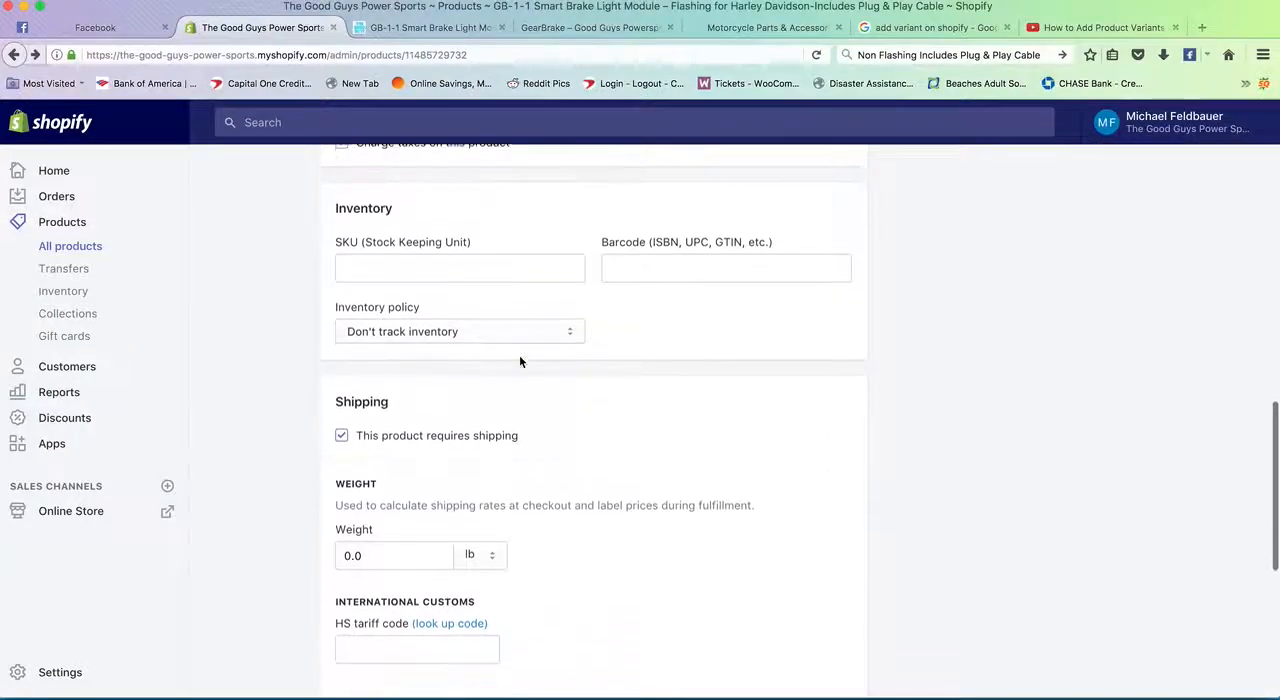
scroll(519, 361, "down", 1)
scroll(428, 374, "down", 1)
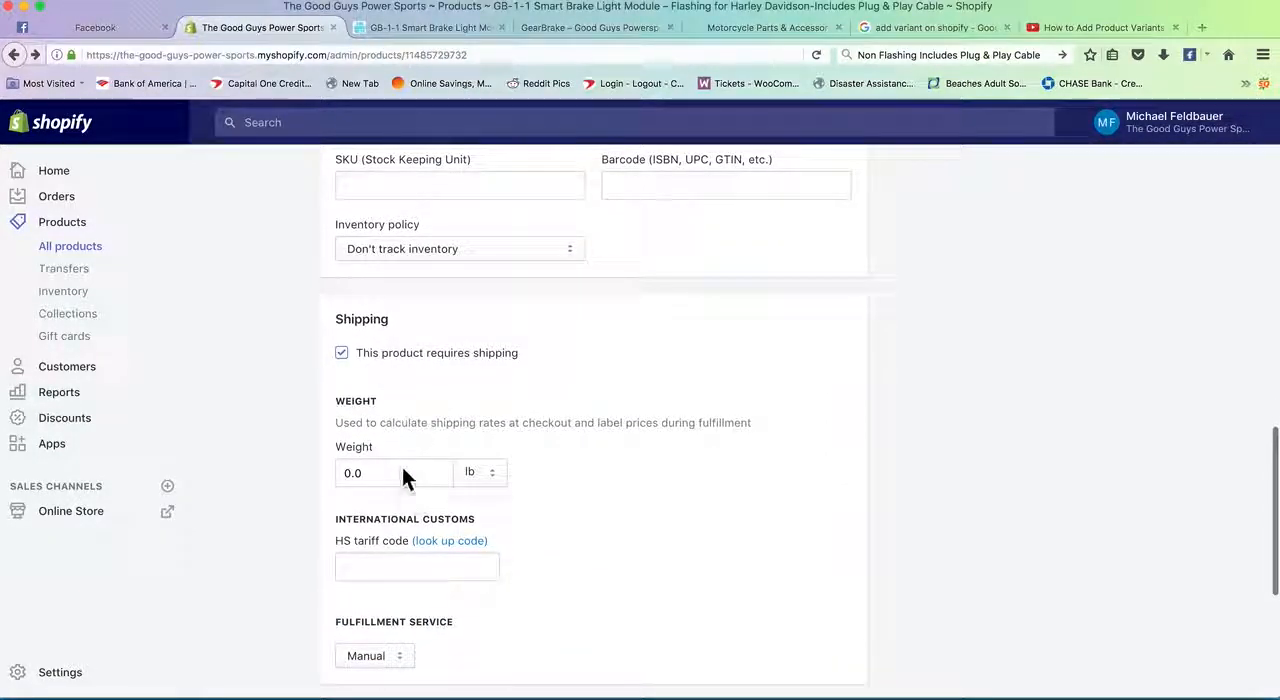
scroll(404, 472, "down", 1)
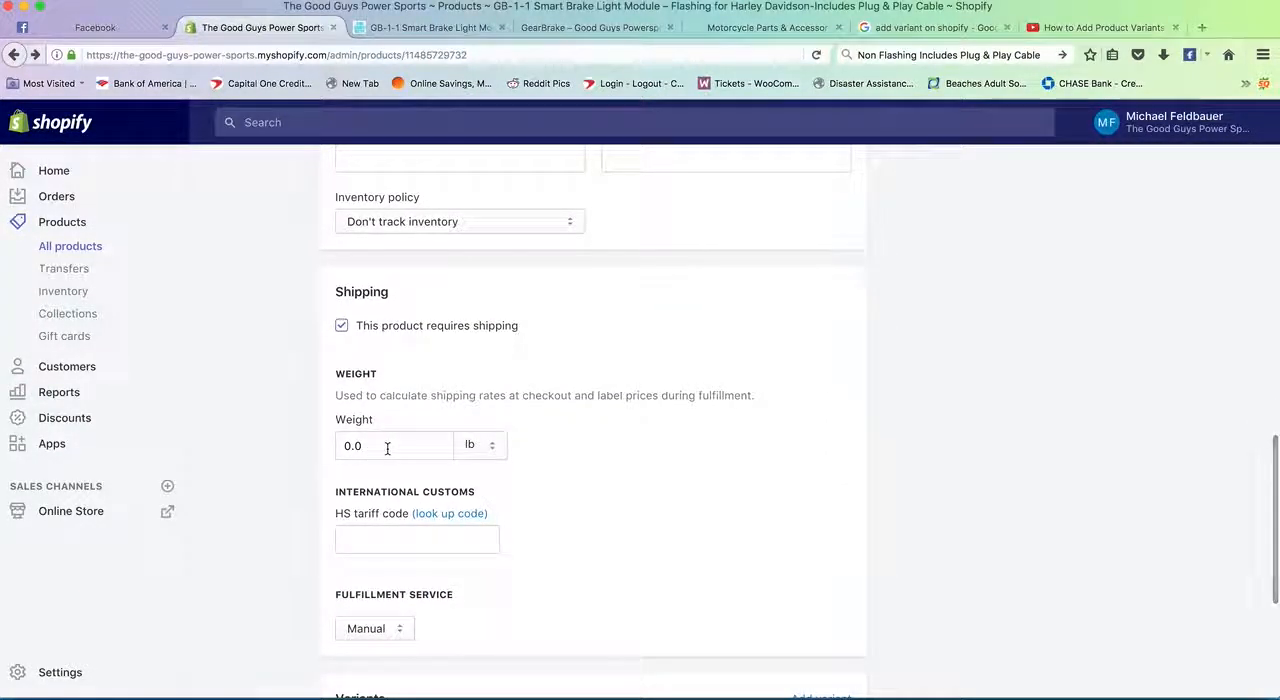
scroll(389, 430, "down", 5)
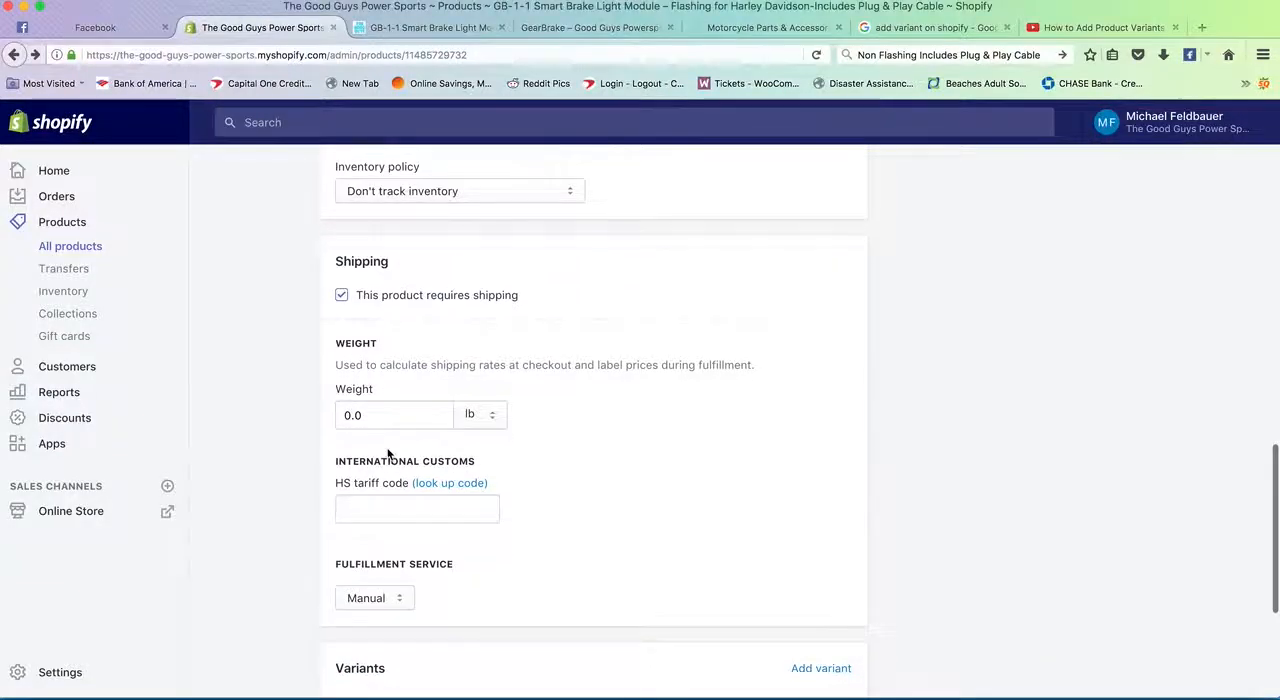
- Add a variant option named Flash with the values Flashing and Non-Flashing
scroll(269, 444, "down", 1)
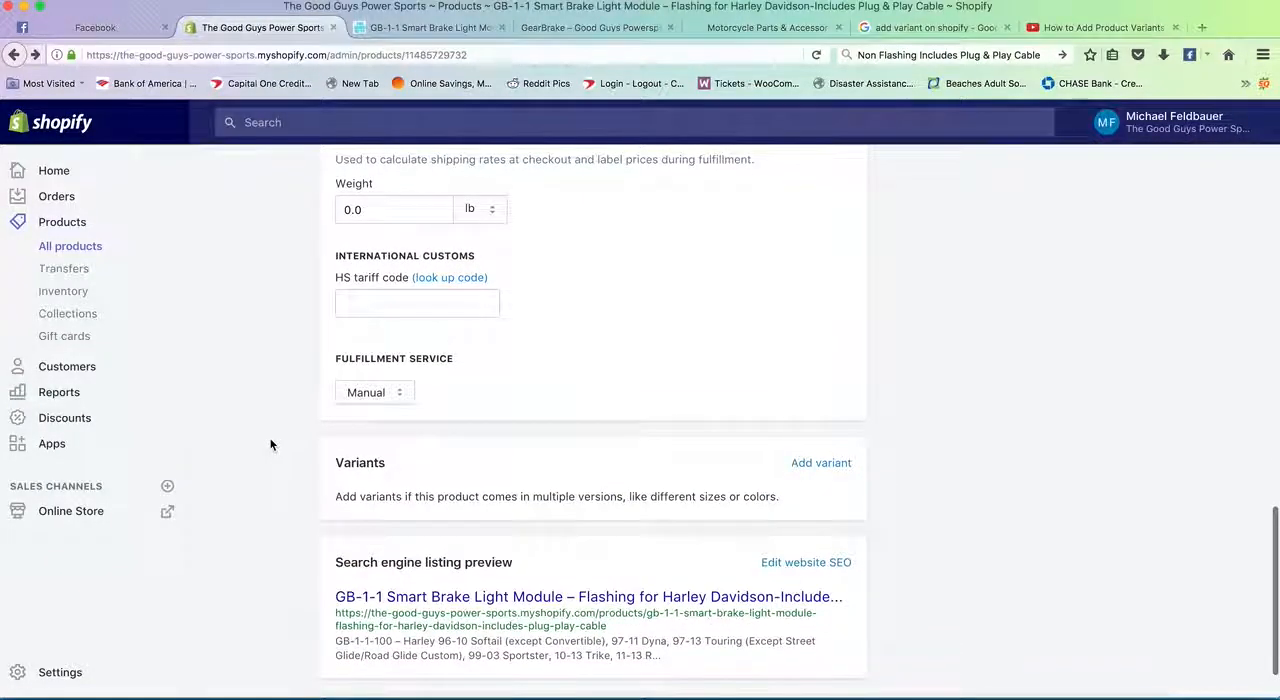
left_click(822, 464)
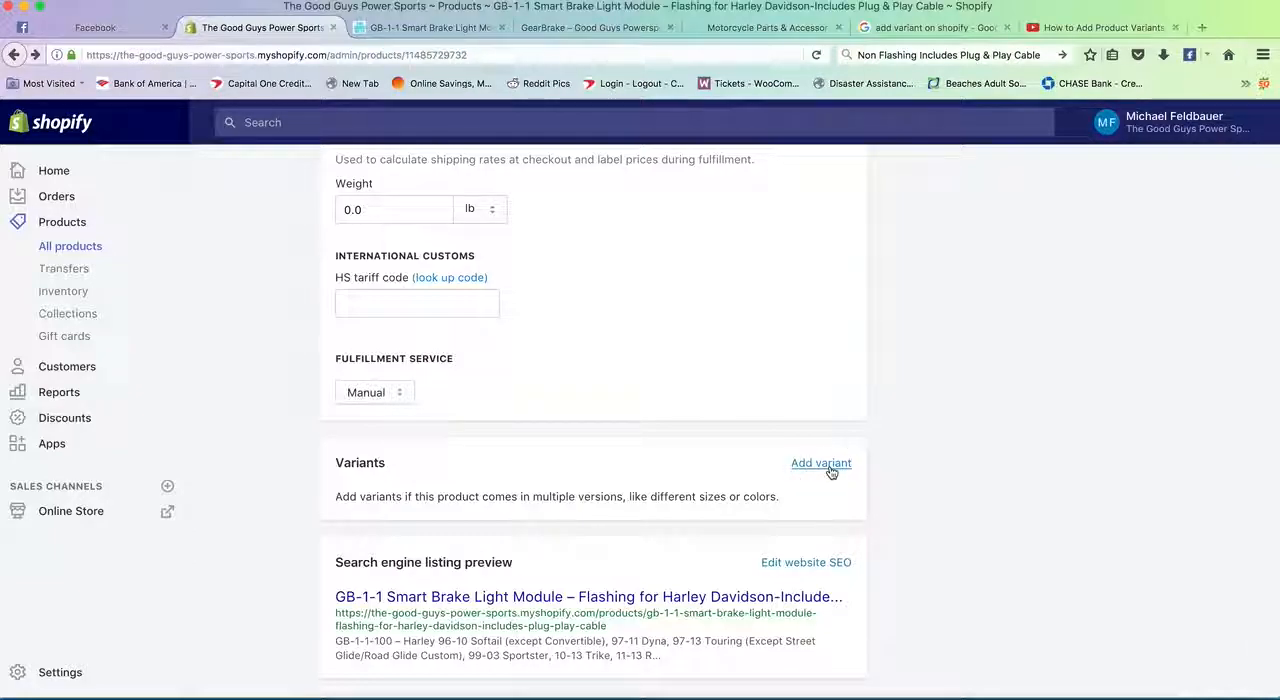
double_click(394, 587)
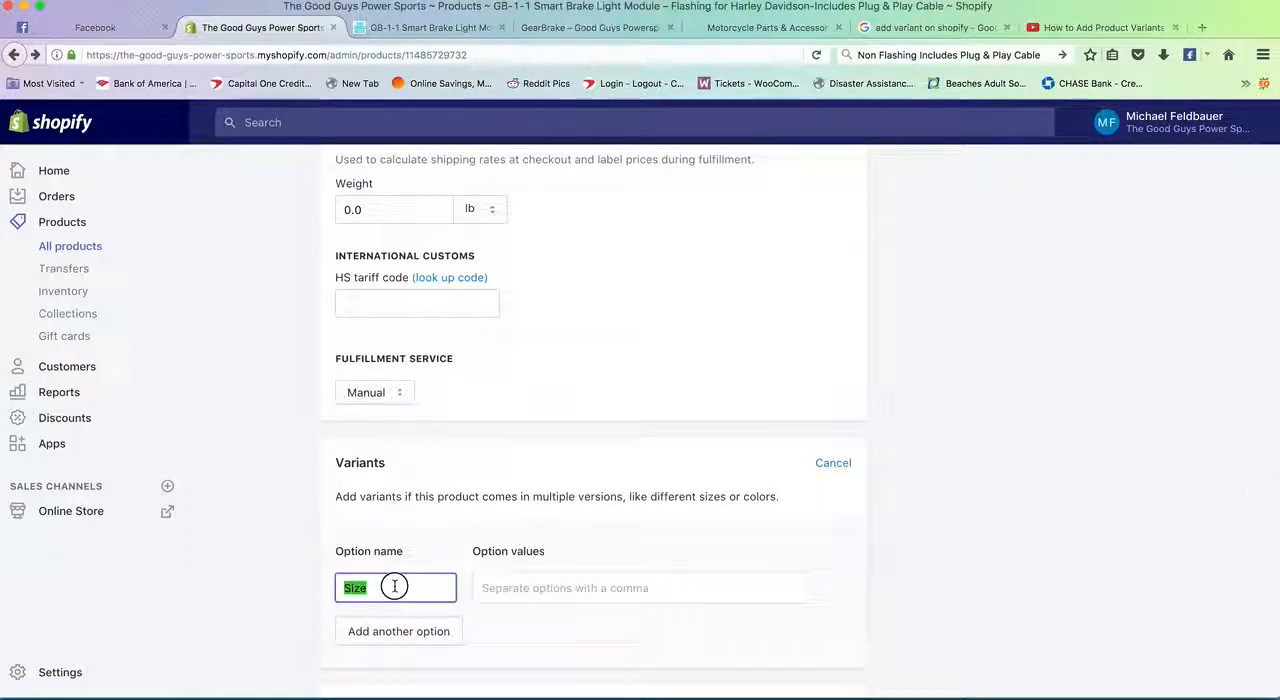
type("Flash")
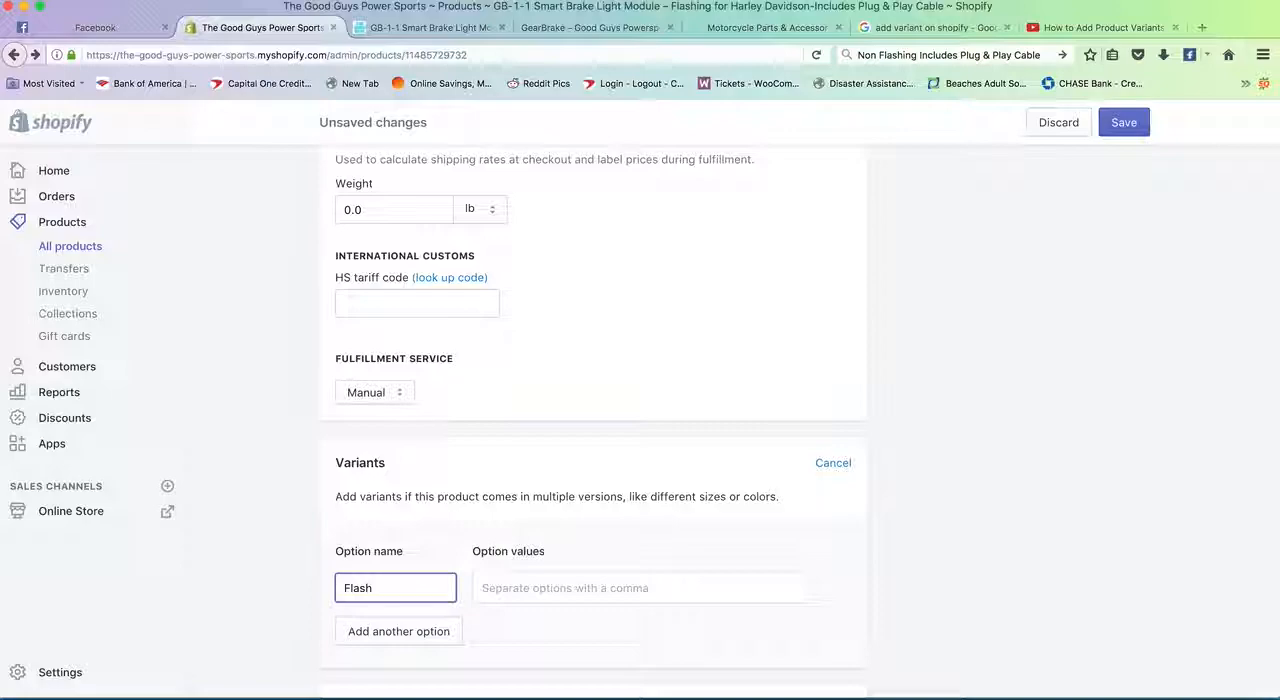
left_click(577, 588)
type("Fl")
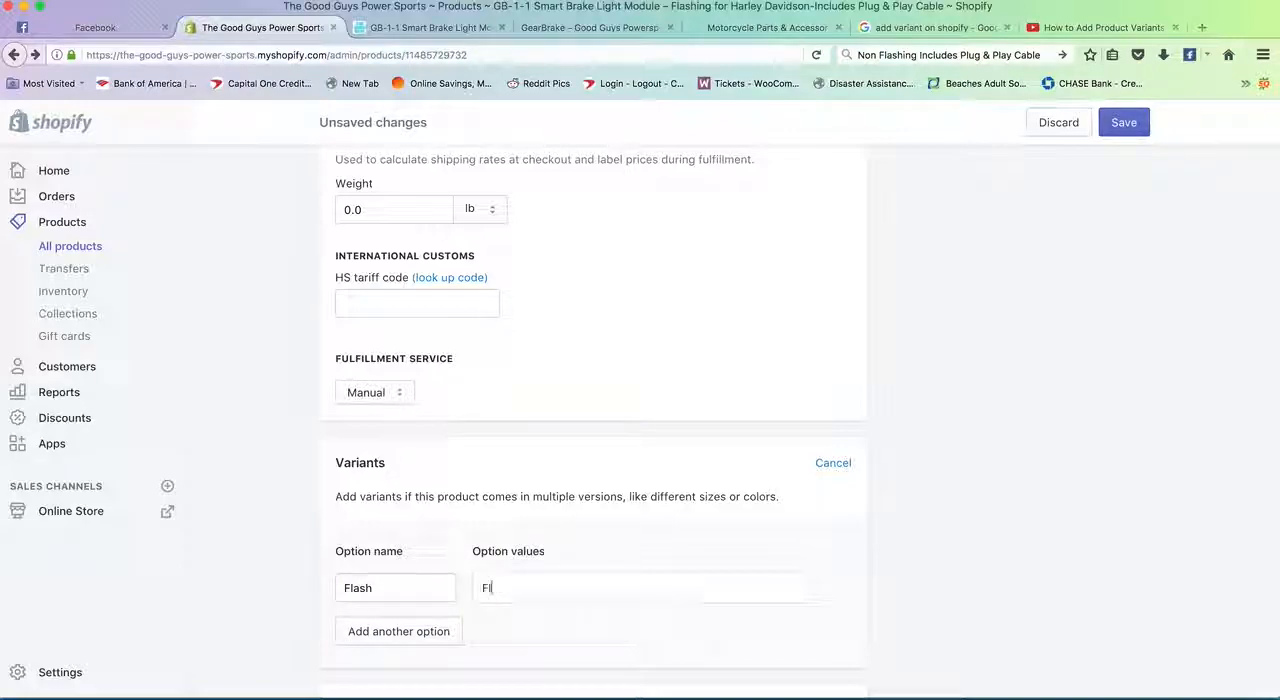
type("ashing")
key("comma")
type("N")
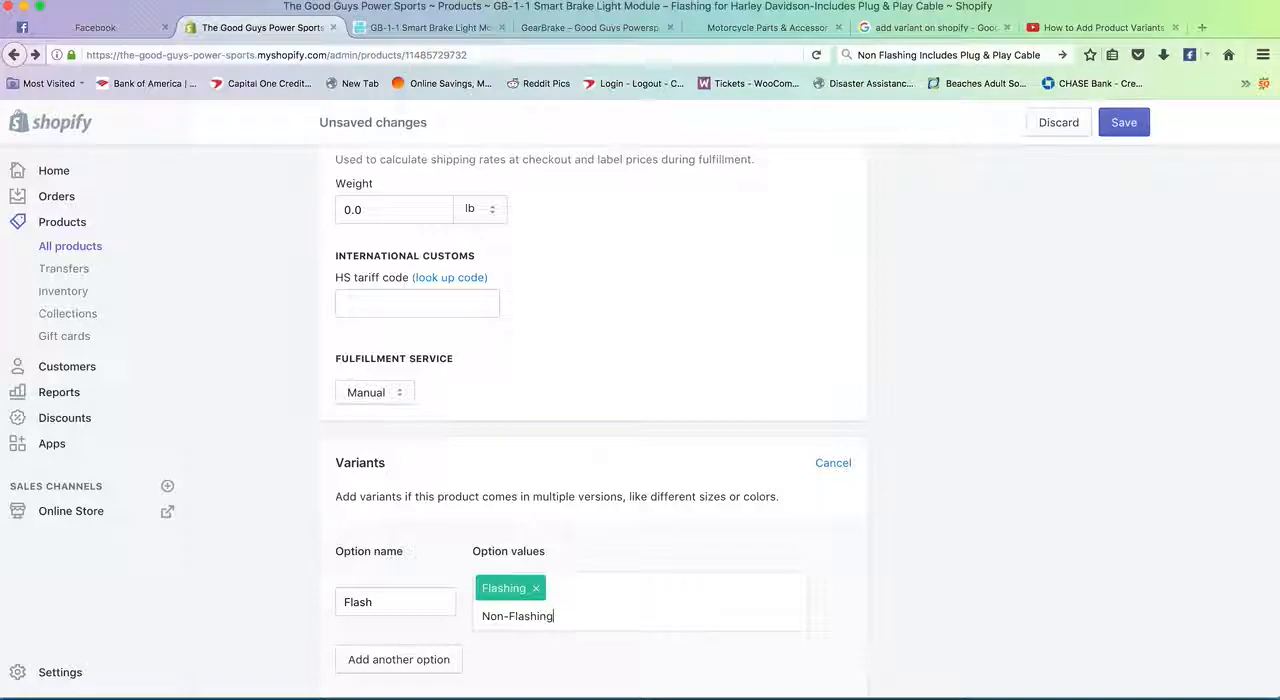
type("on-Flashing")
key("comma")
- Check the price, SKU and barcode fields of the Flashing and Non-Flashing variants
scroll(683, 494, "down", 5)
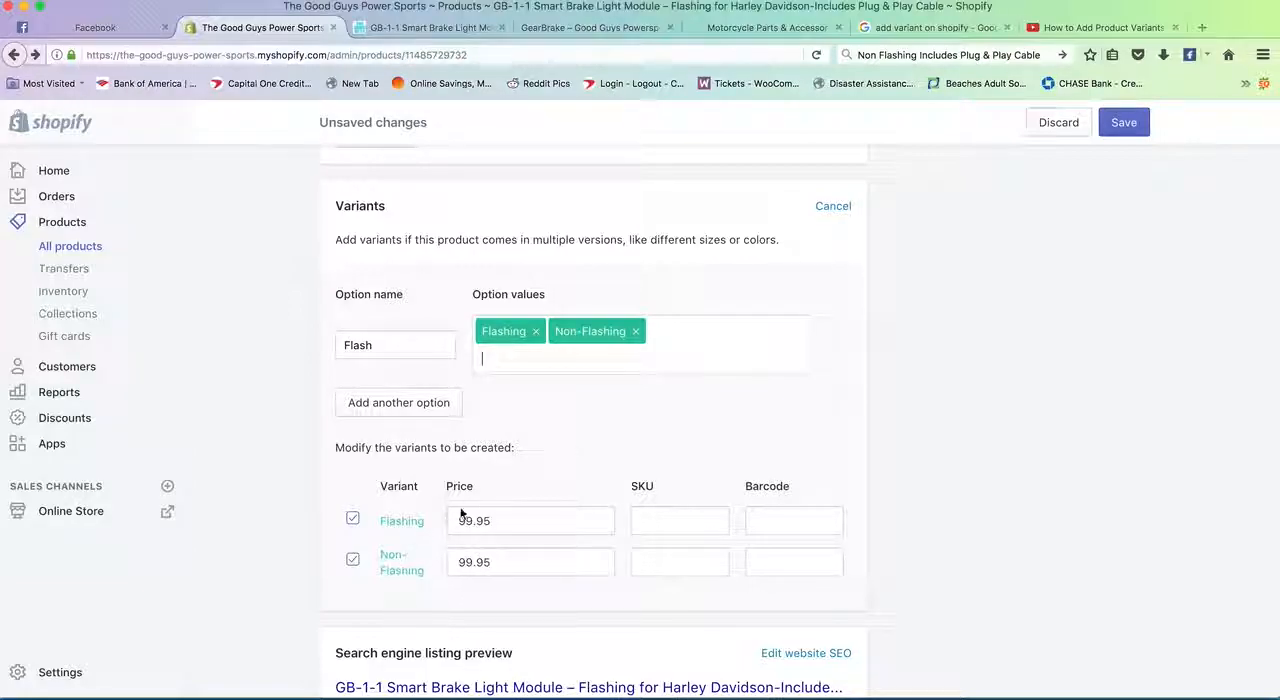
left_click(666, 522)
left_click(772, 519)
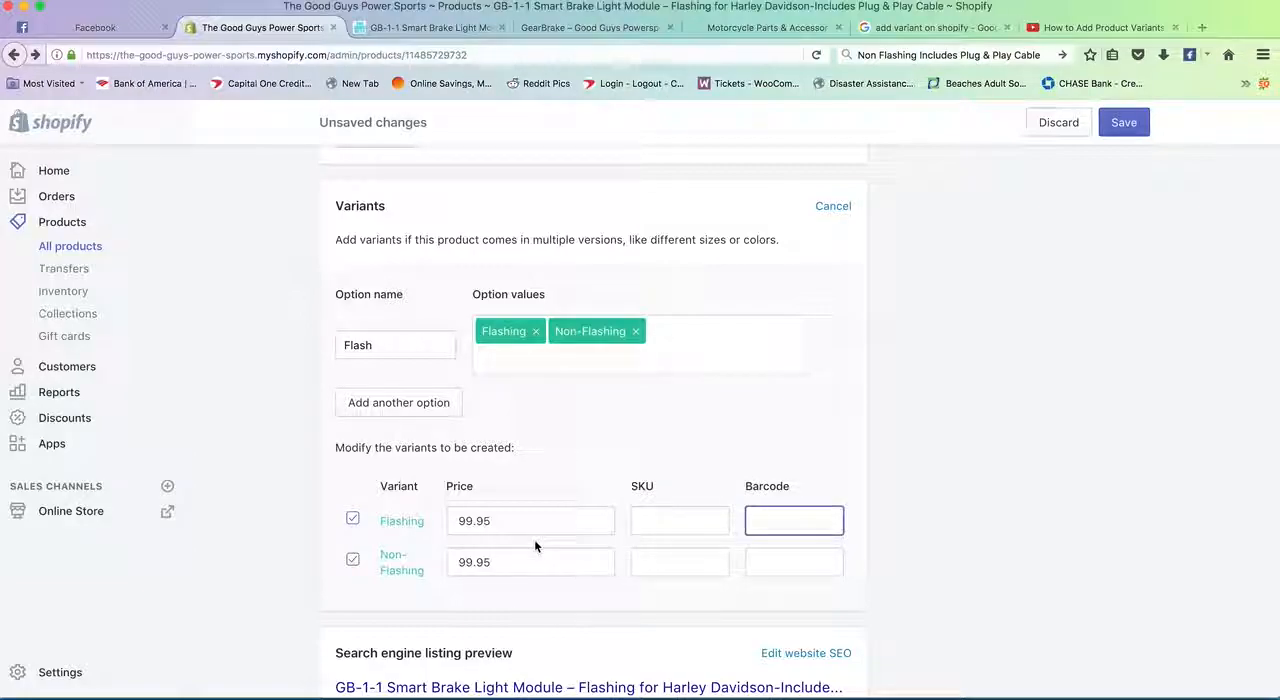
scroll(534, 546, "down", 2)
scroll(534, 546, "up", 6)
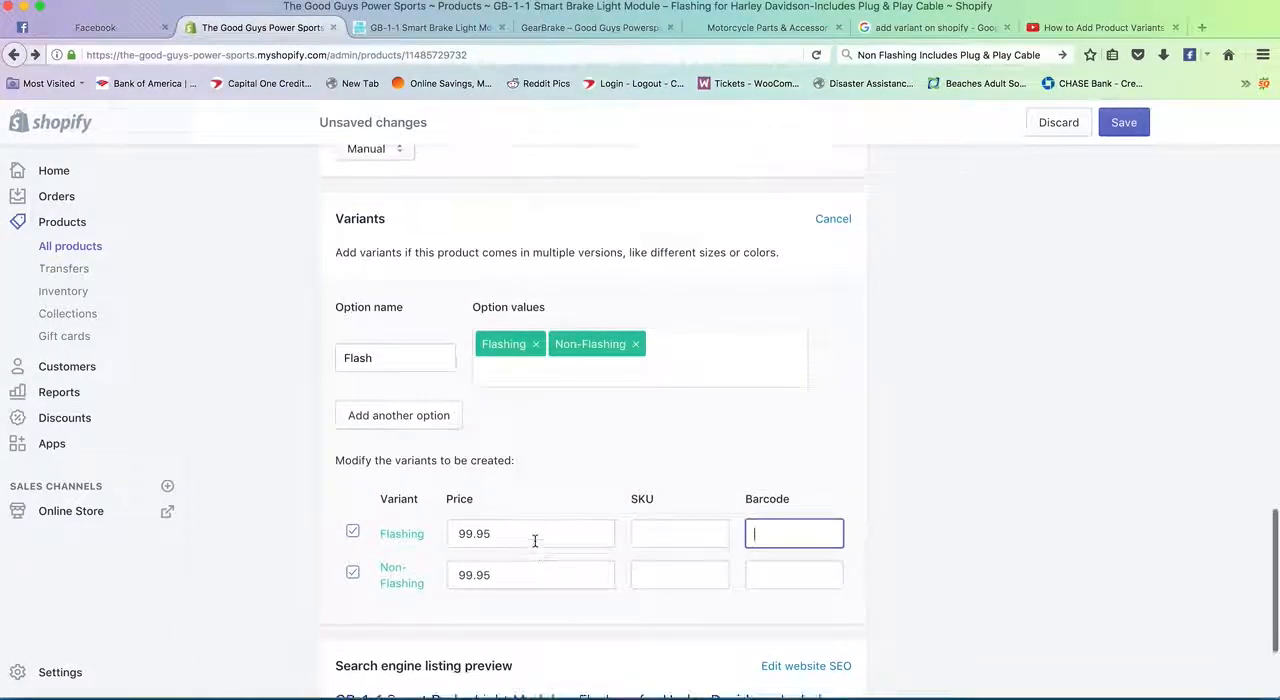
- Add the frequently used tag "lighting" to the product
scroll(534, 541, "up", 15)
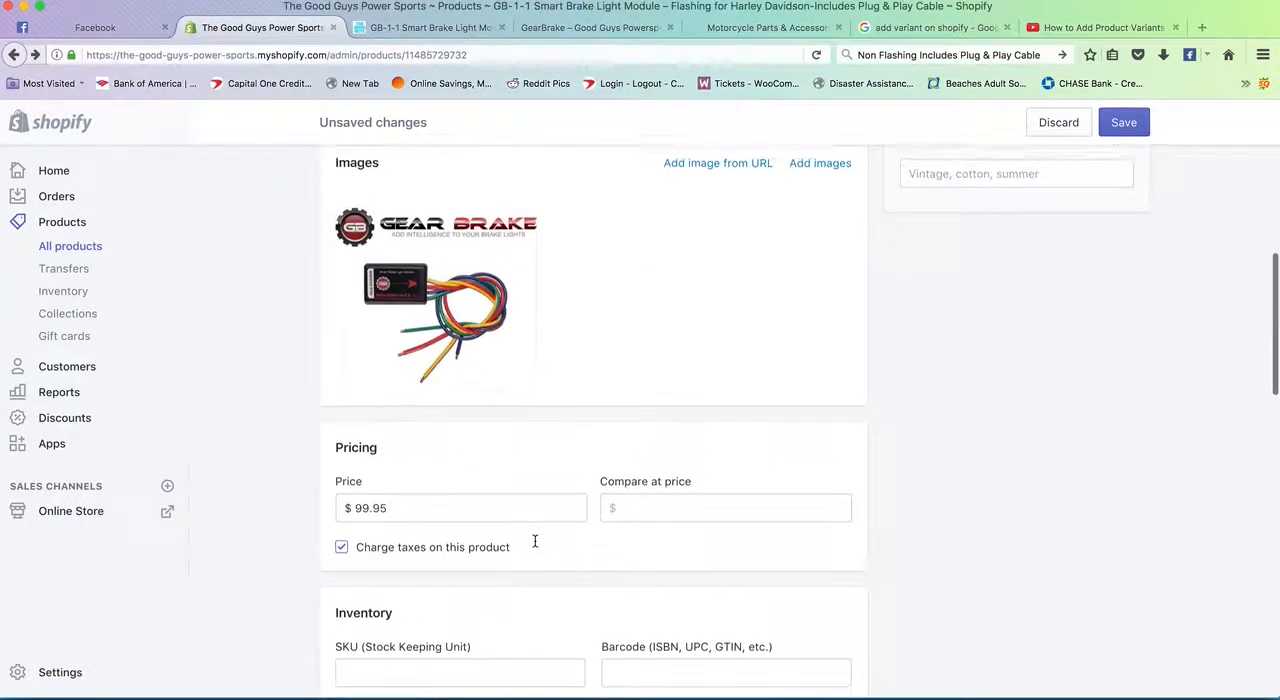
scroll(537, 548, "up", 2)
scroll(820, 505, "down", 2)
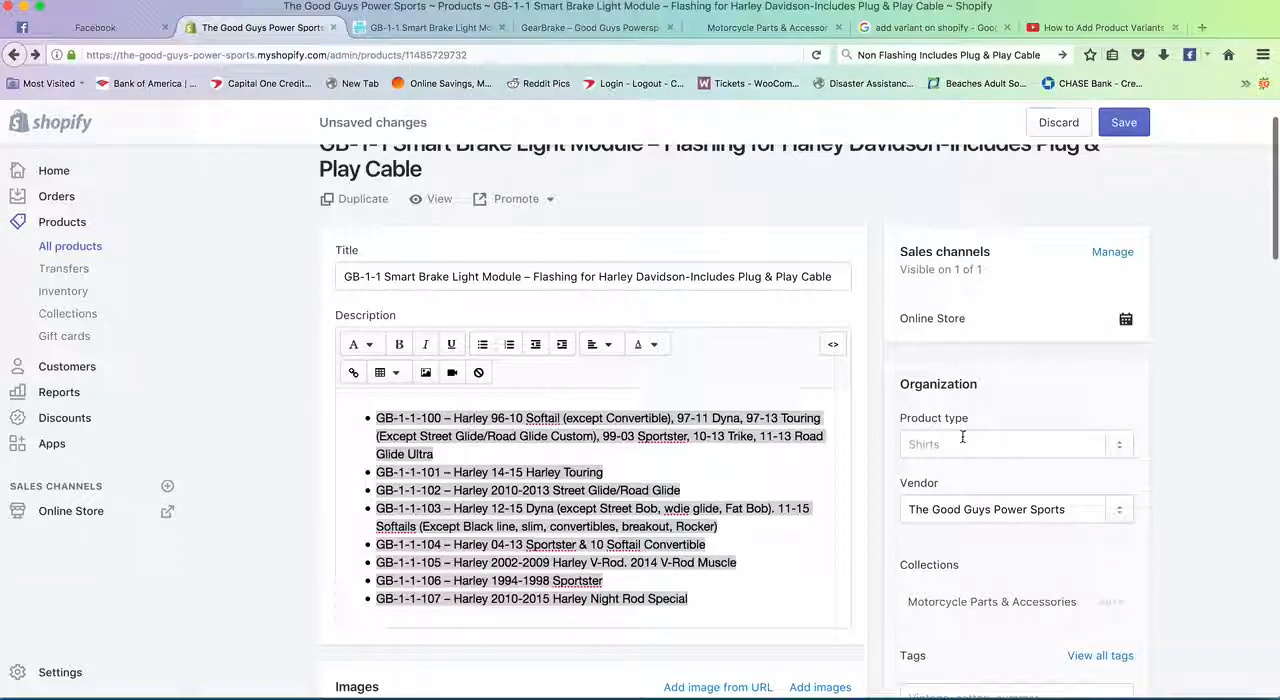
scroll(962, 437, "down", 2)
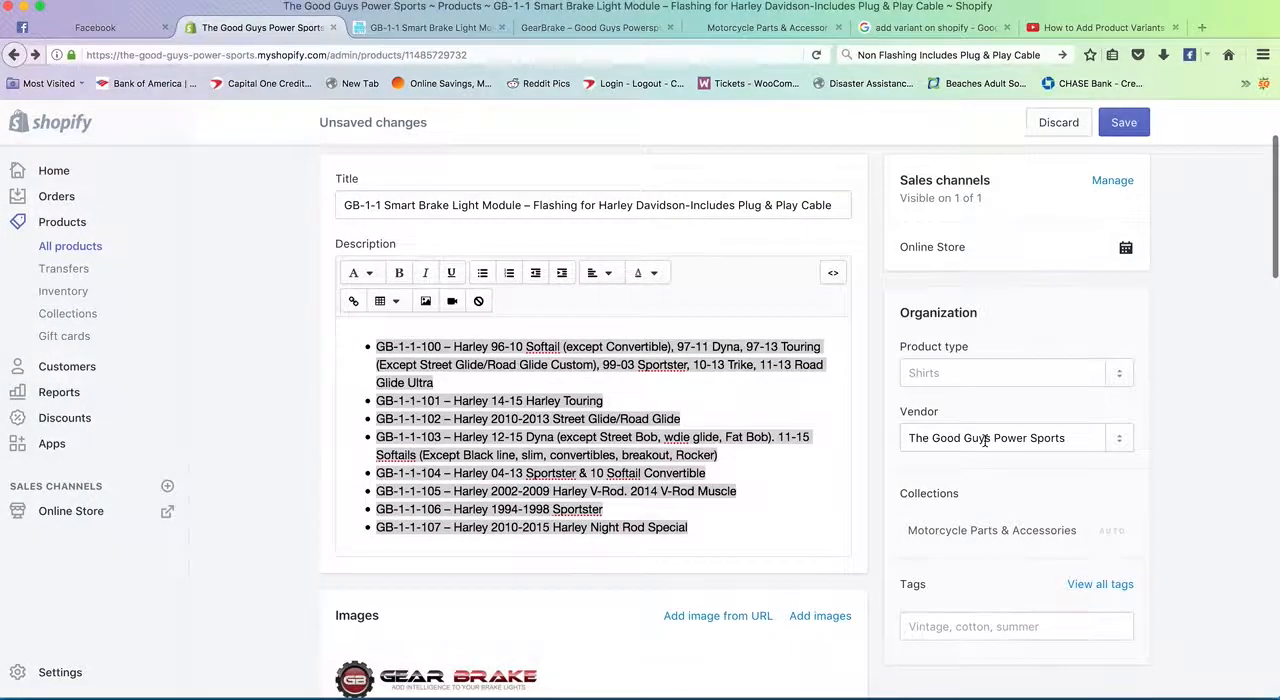
scroll(984, 439, "down", 3)
left_click(957, 514)
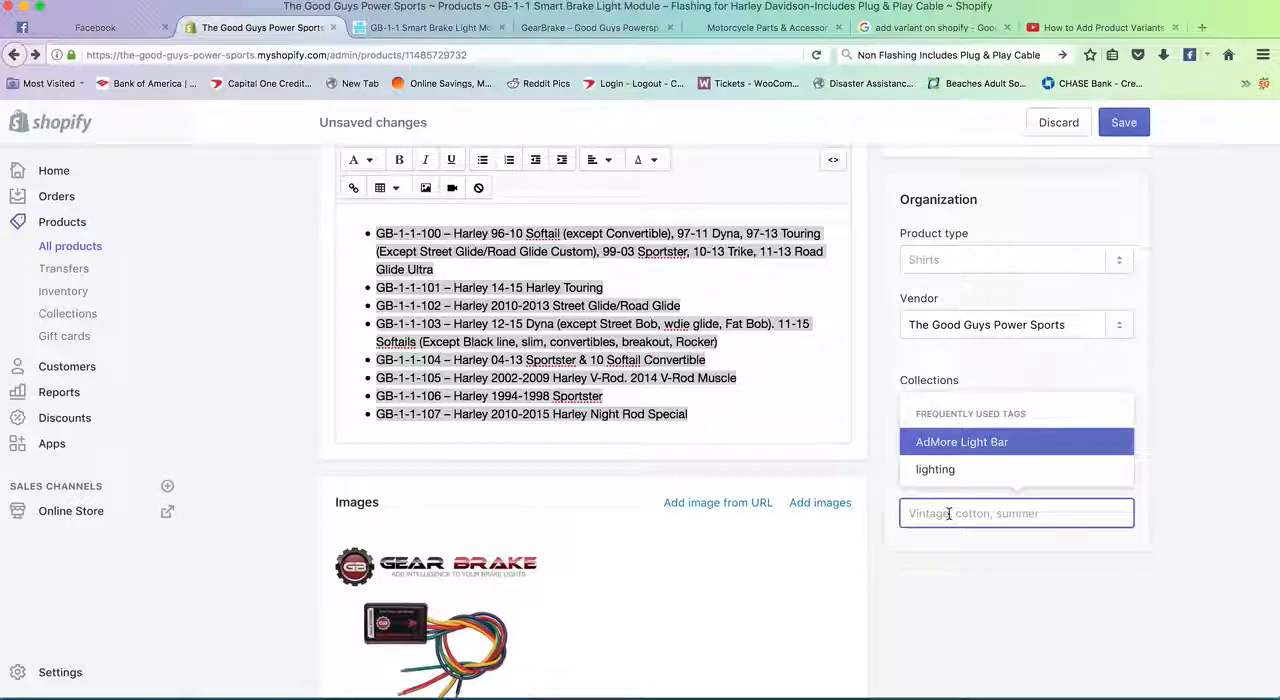
left_click(1004, 472)
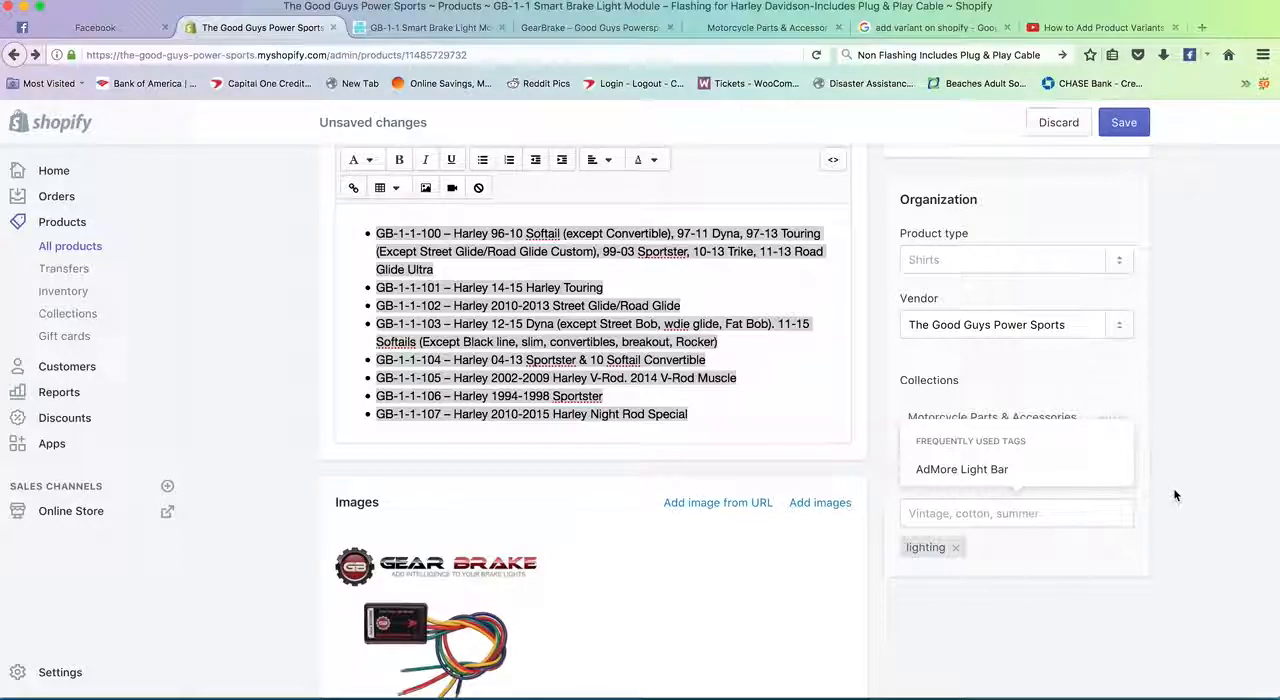
- Copy "Harley Davidson" from the product heading and add it as a tag
scroll(665, 236, "up", 5)
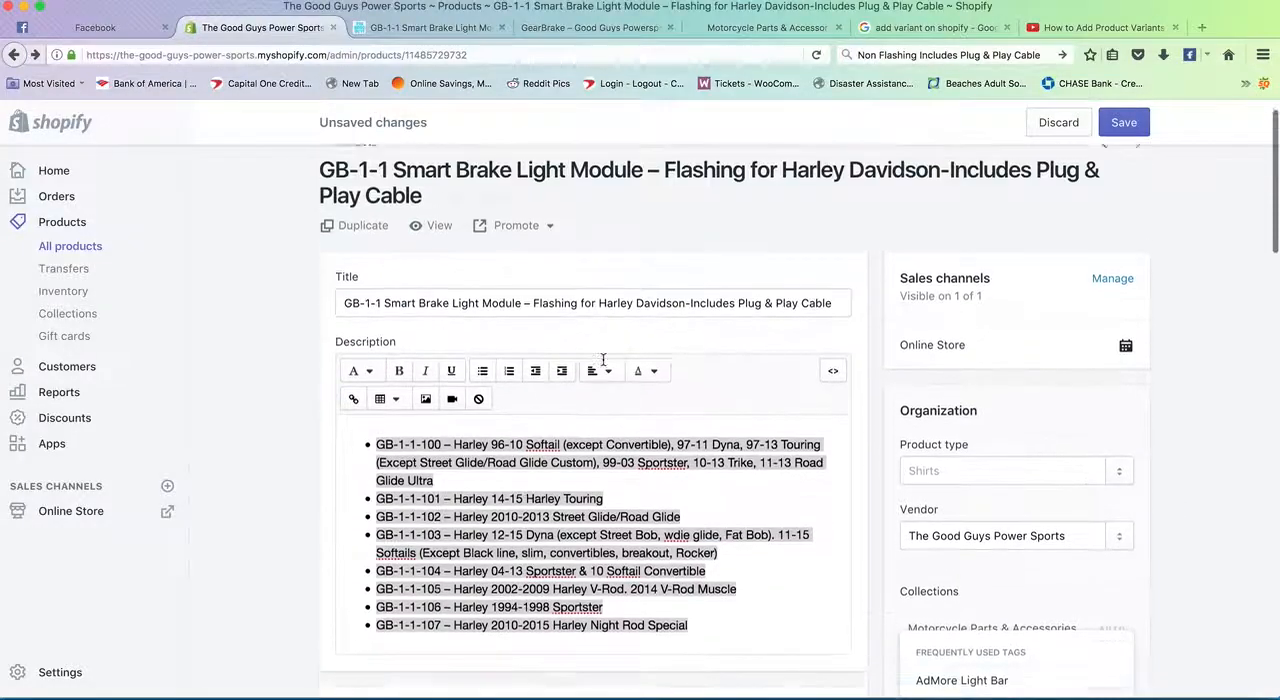
left_click_drag(782, 181, 940, 182)
key("ctrl+c")
scroll(987, 530, "down", 3)
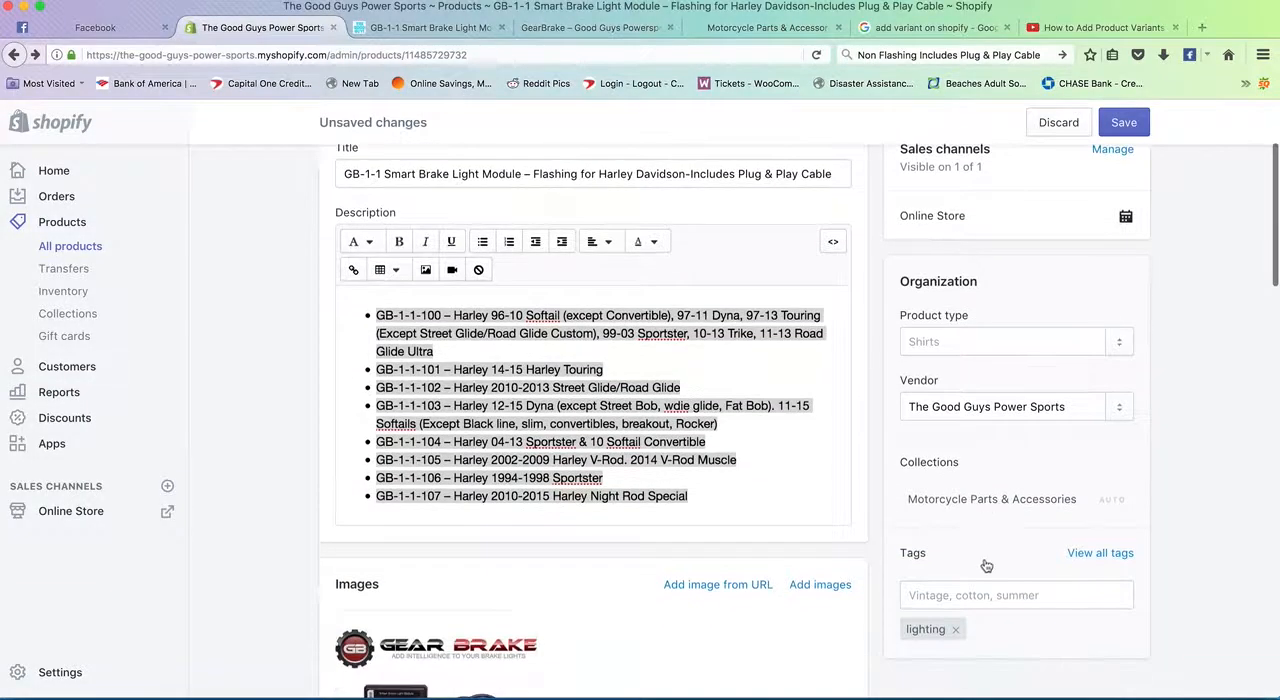
left_click(945, 593)
key("ctrl+v")
key("Return")
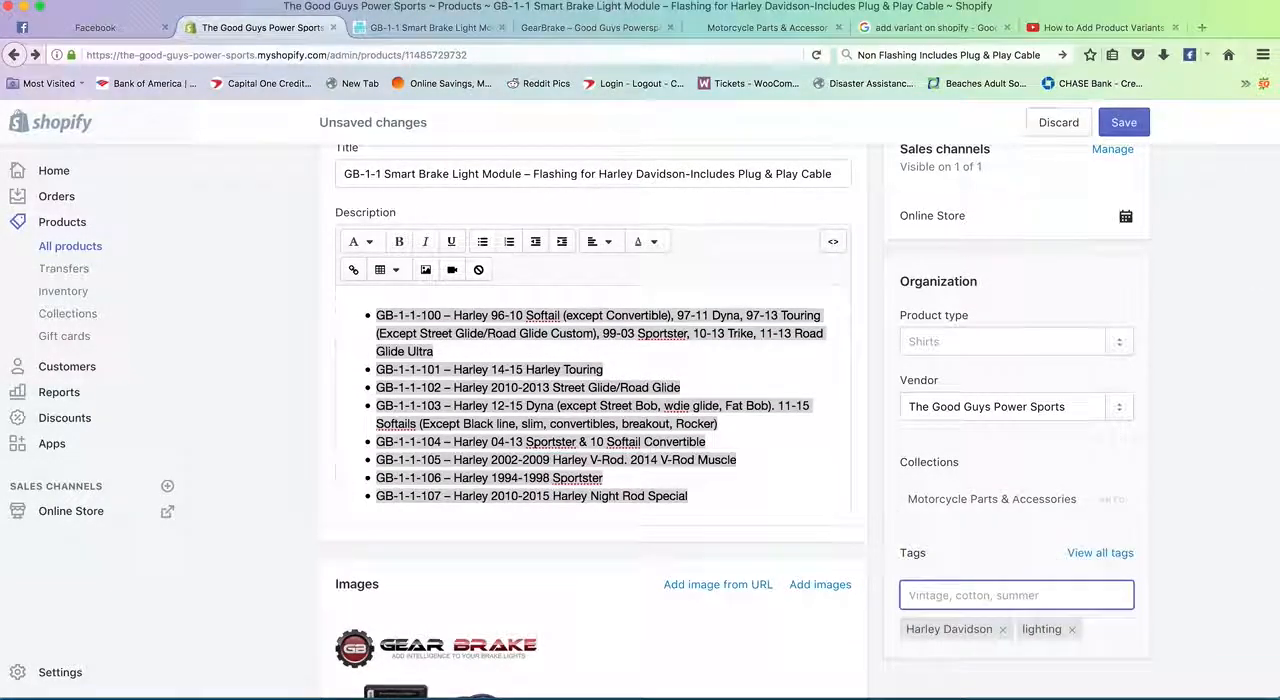
- Copy "Smart Brake Light Module" from the product title, add it as a tag and save the product
scroll(948, 571, "up", 1)
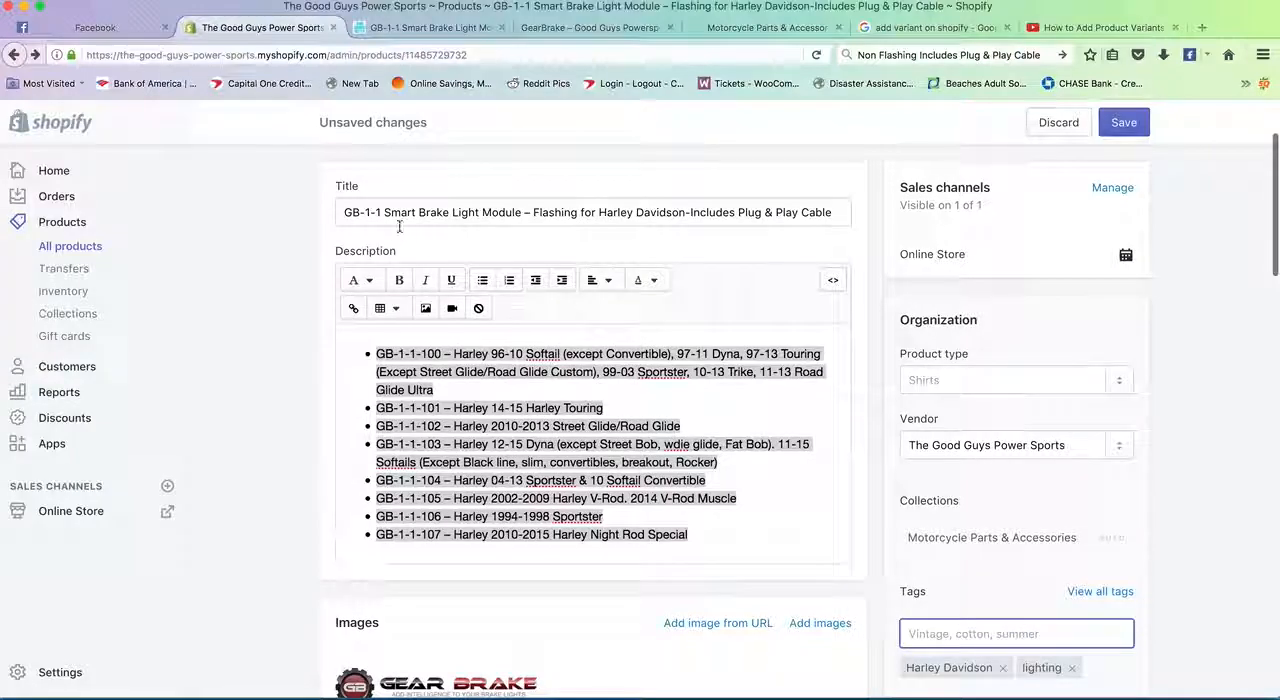
triple_click(380, 212)
double_click(482, 212)
left_click_drag(480, 212, 383, 212)
key("ctrl+c")
scroll(966, 551, "down", 1)
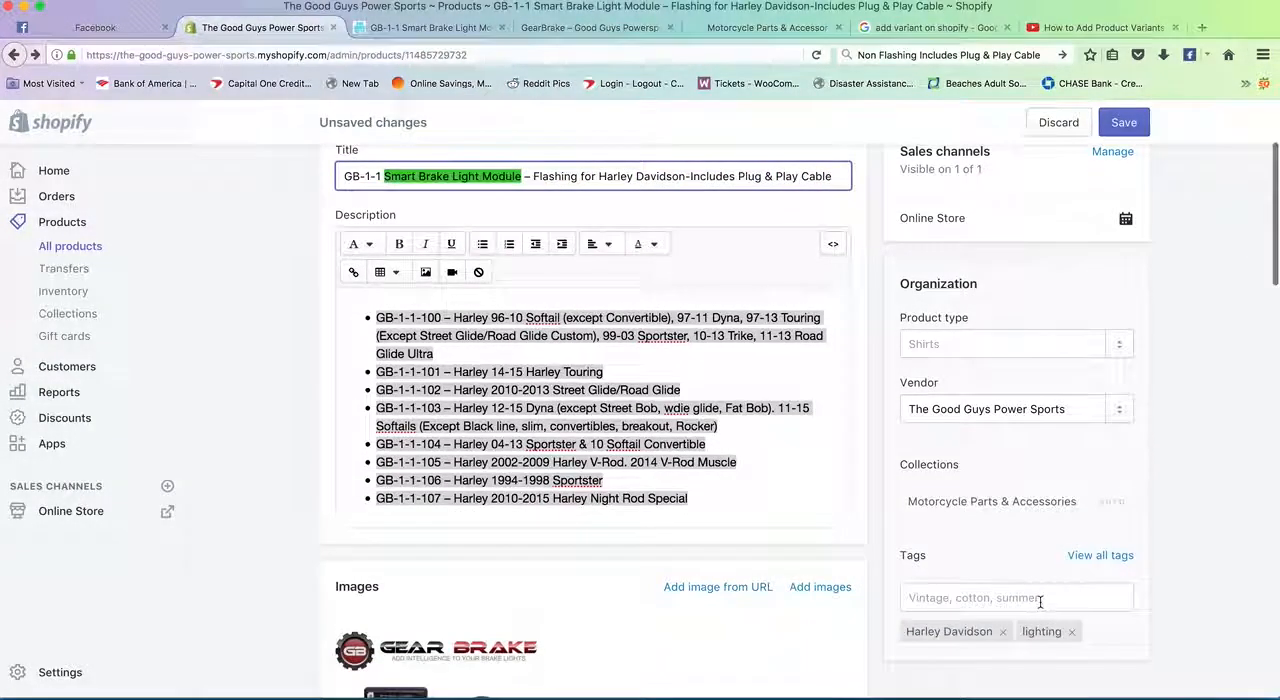
left_click(1034, 602)
key("ctrl+v")
left_click(1006, 560)
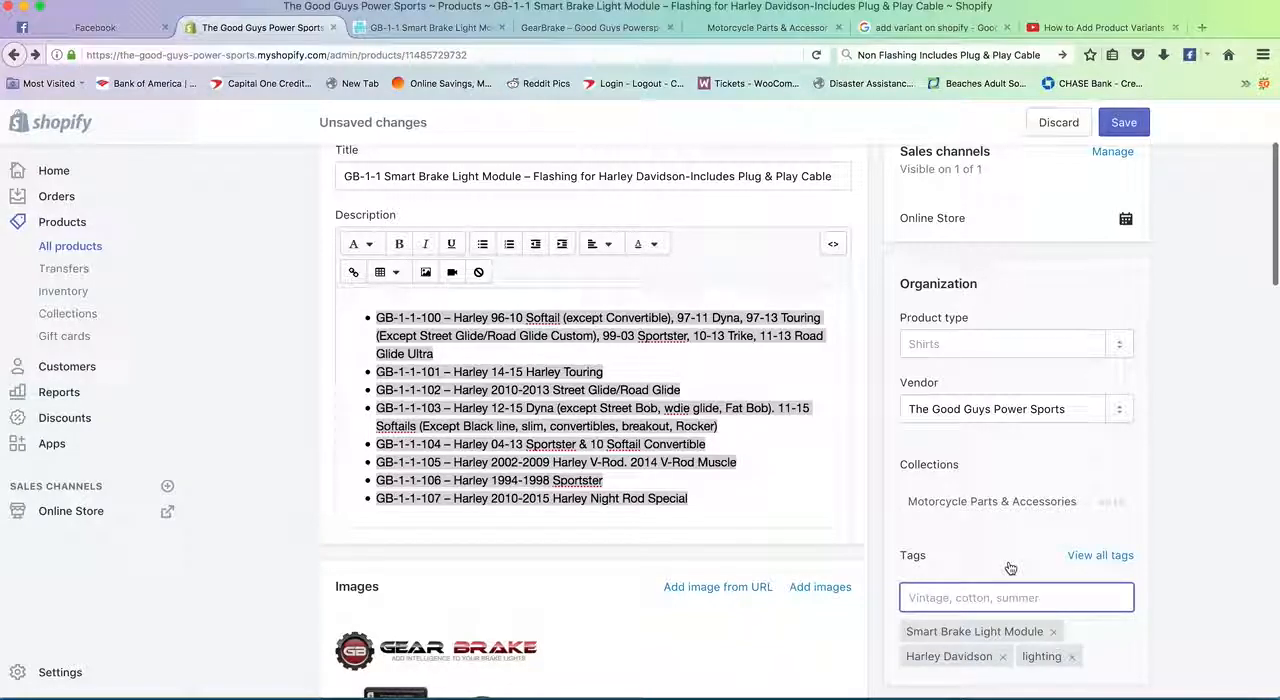
scroll(1014, 586, "up", 3)
left_click(1140, 133)
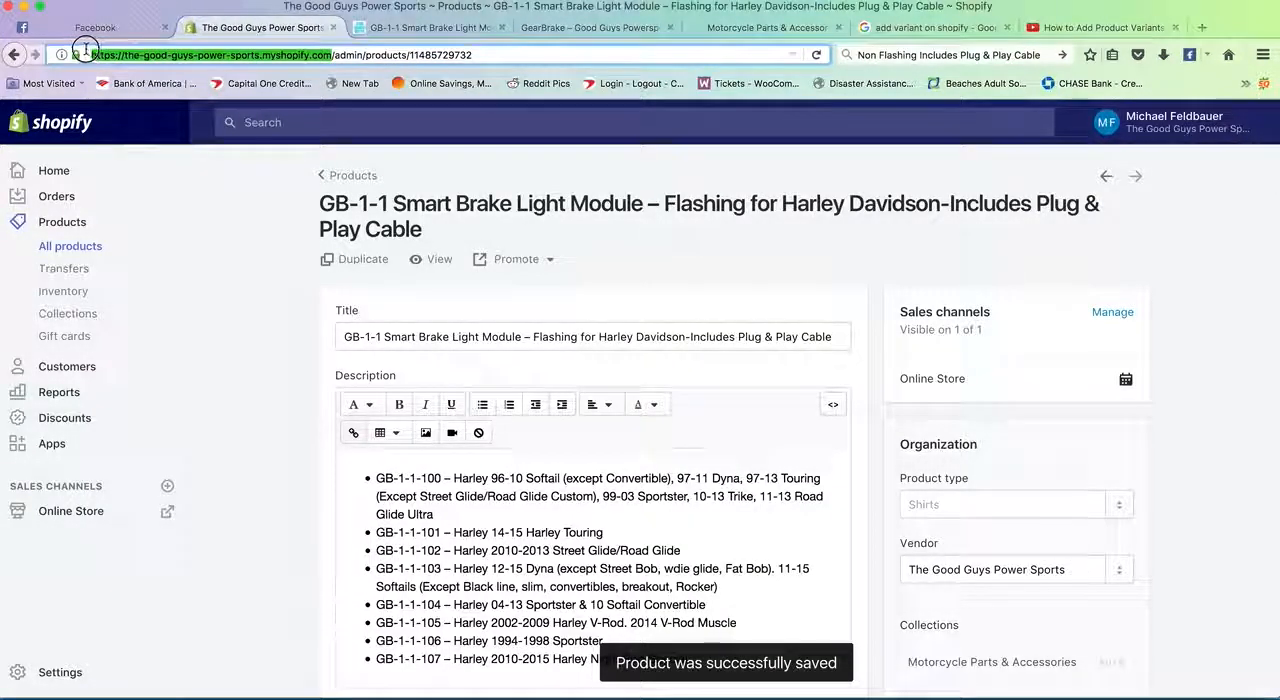
- Open the storefront home page the-good-guys-power-sports.myshopify.com in a new browser tab and look through it
key("super+t")
key("super+v")
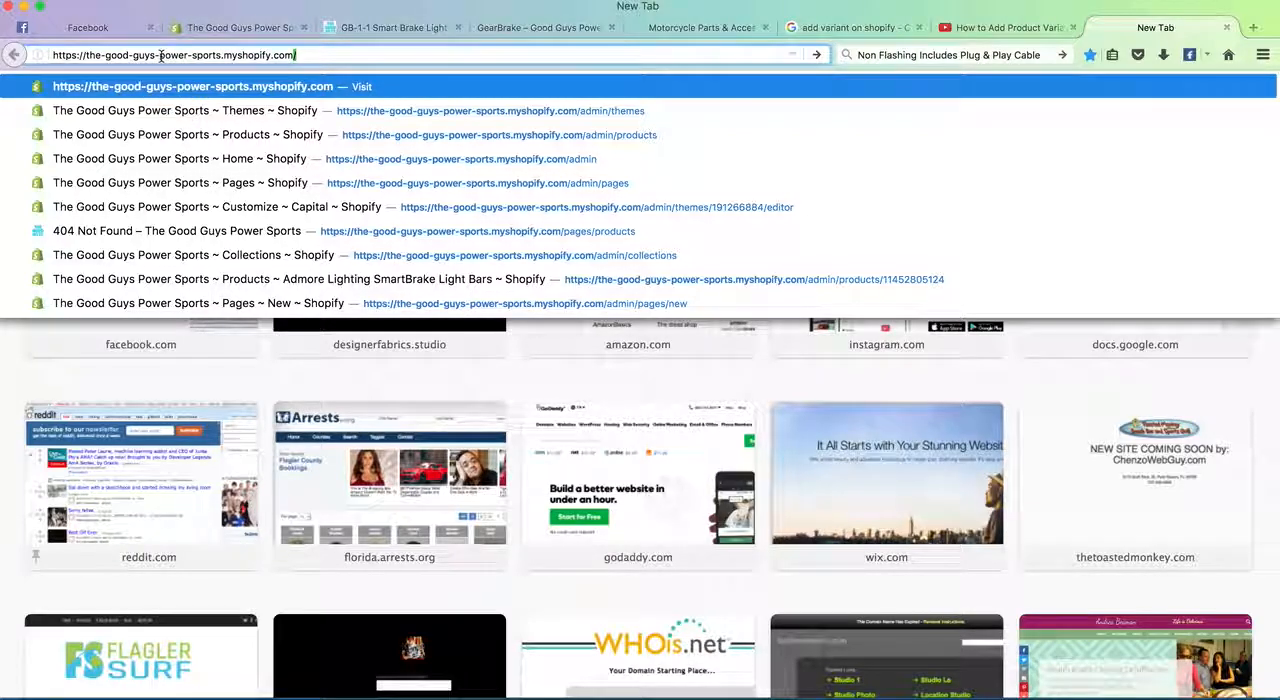
key("Return")
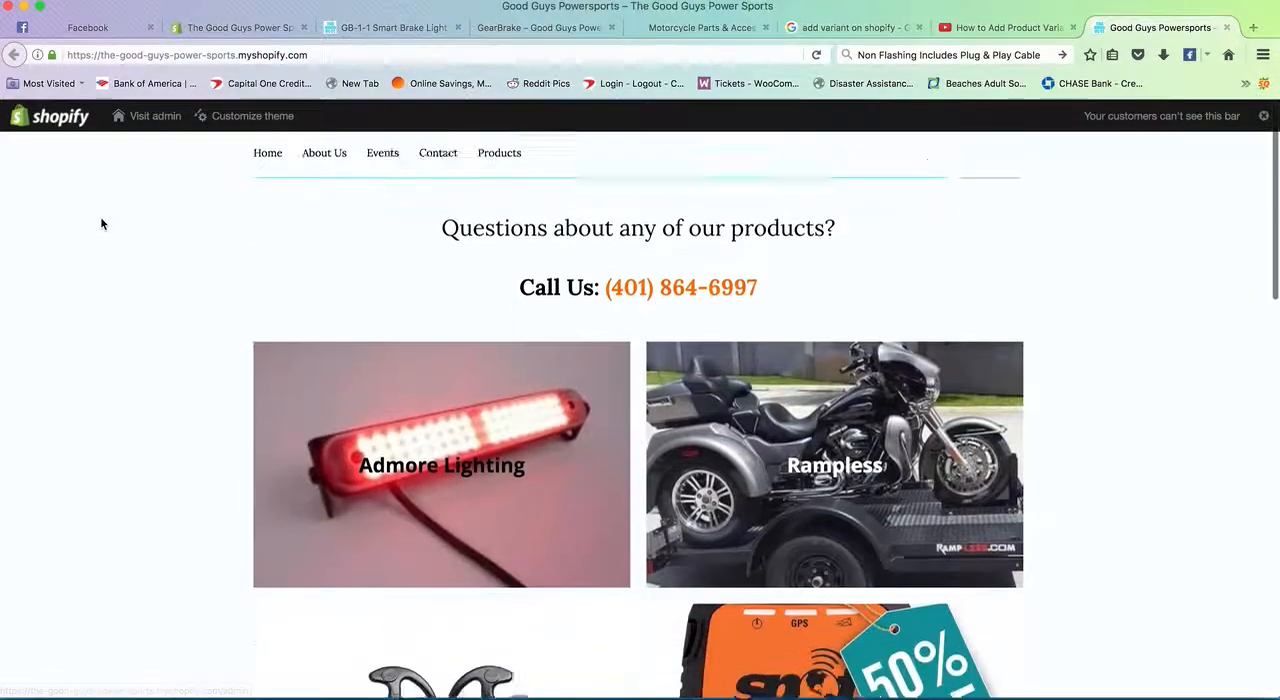
scroll(110, 218, "down", 3)
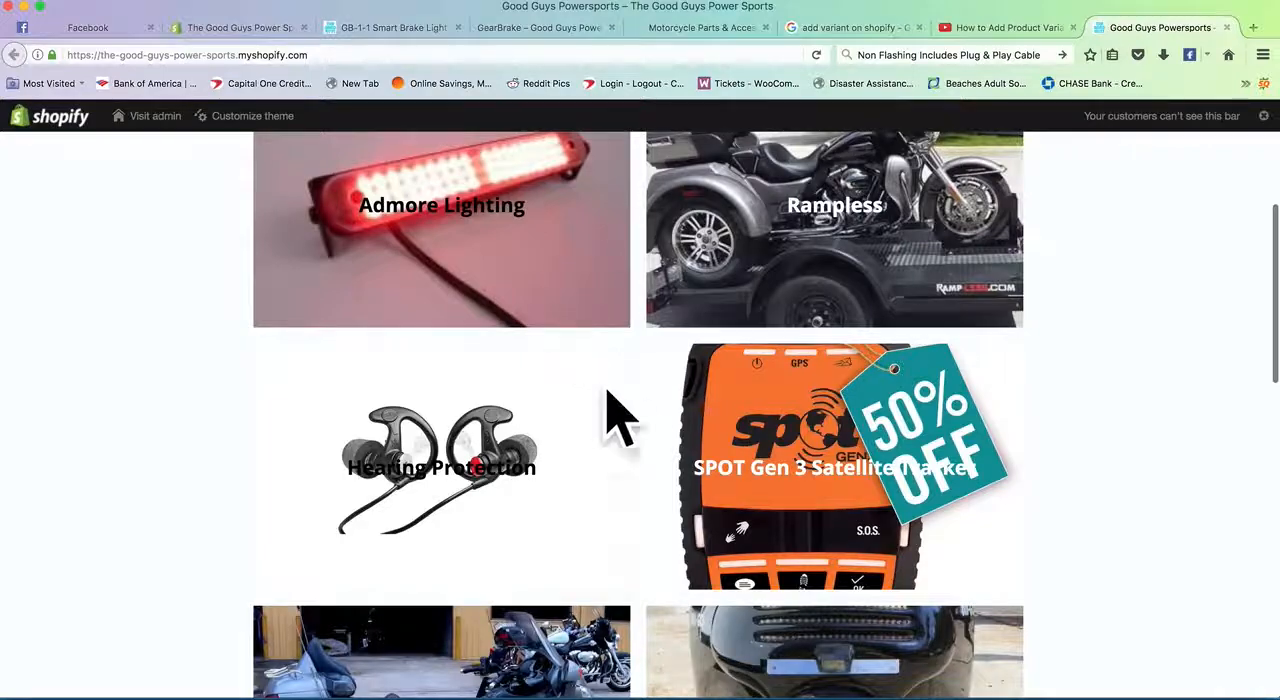
scroll(600, 346, "down", 2)
scroll(600, 346, "up", 5)
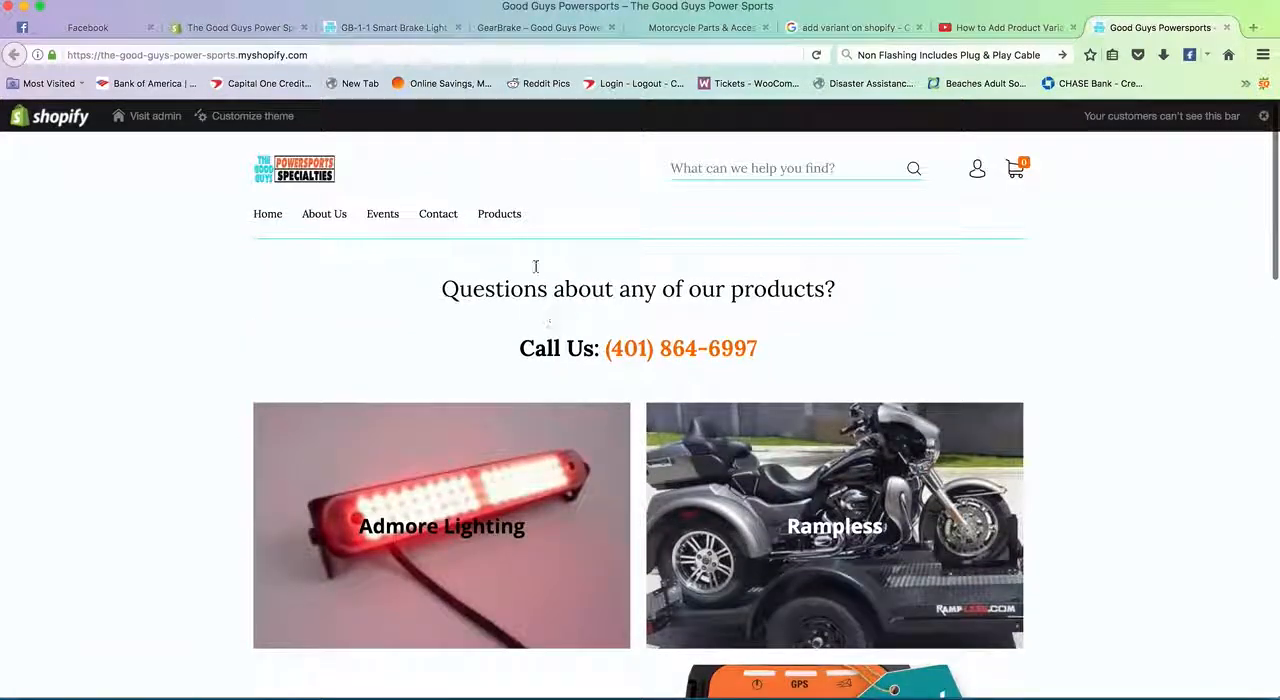
- Open the GB-1-1 Smart Brake Light Module page from the store's Motorcycle Parts & Accessories collection
left_click(506, 216)
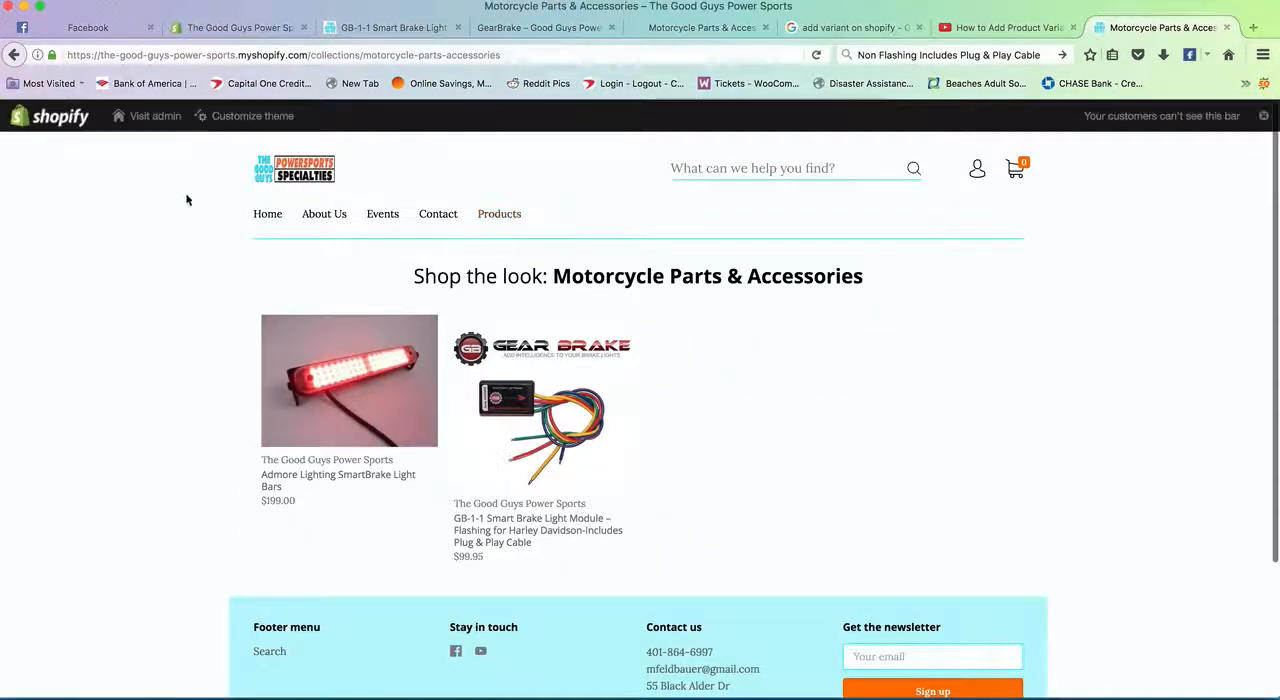
mouse_move(520, 395)
scroll(520, 396, "down", 1)
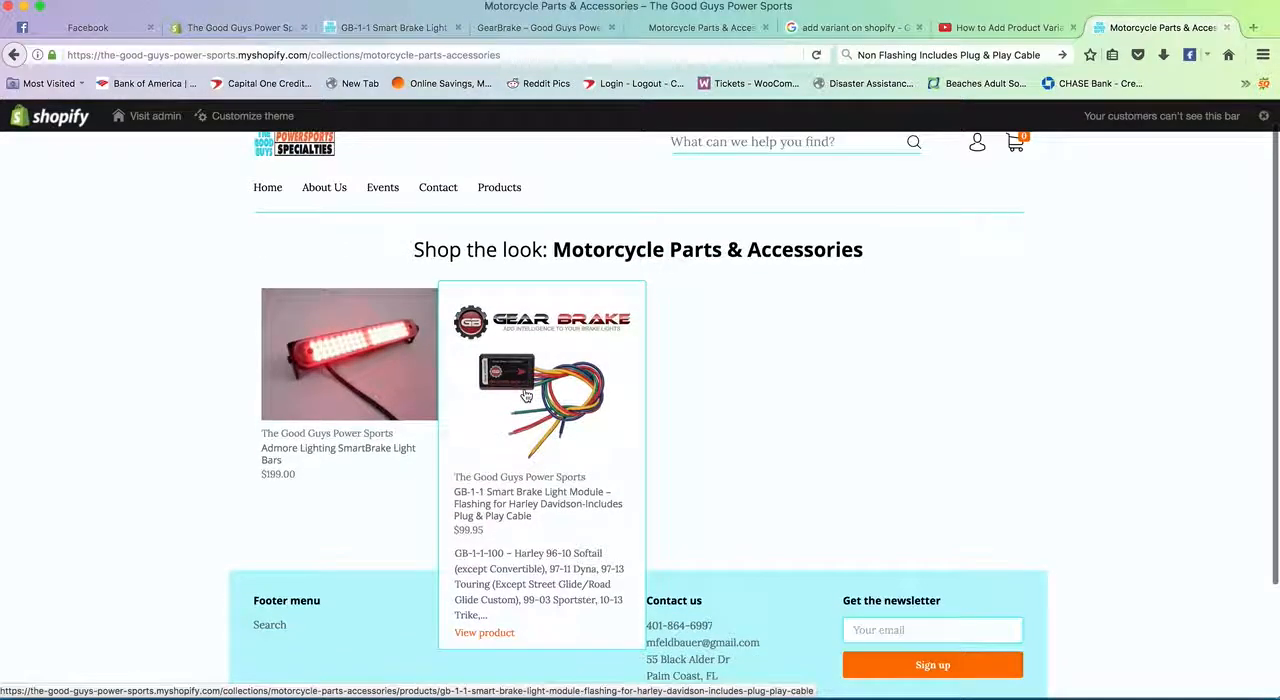
left_click(520, 504)
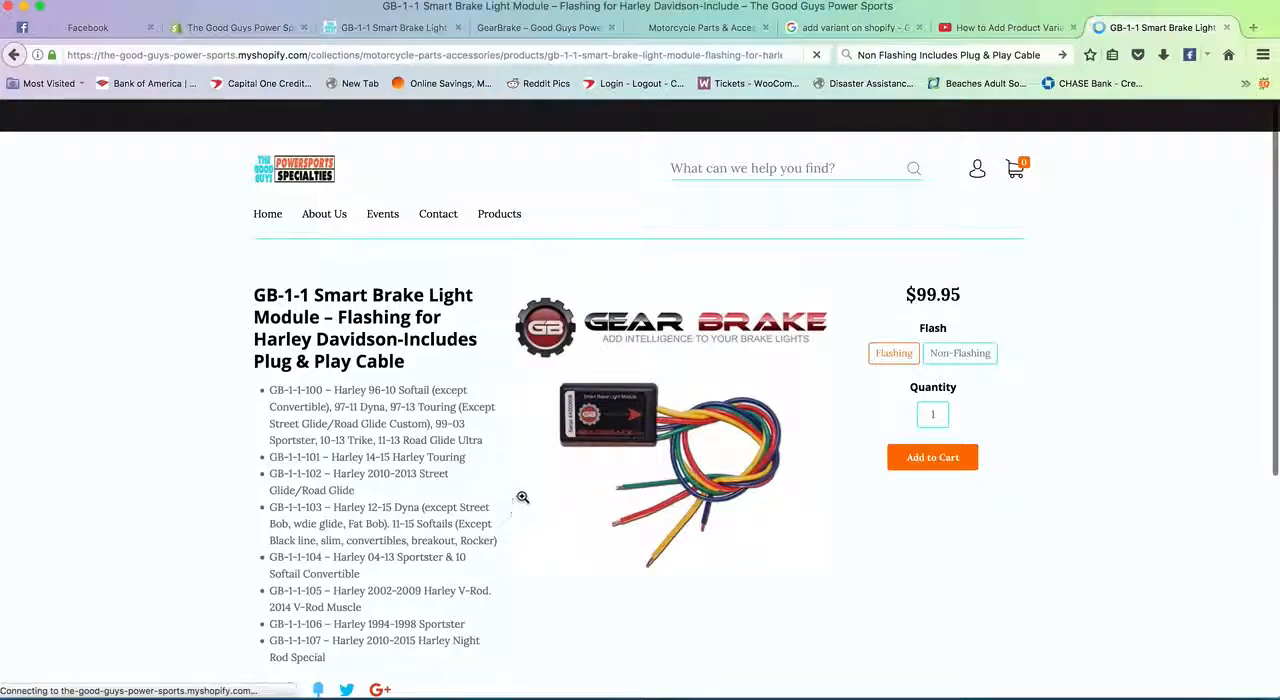
- Switch between the Flashing and Non-Flashing options on the product page and check the displayed price
scroll(791, 388, "down", 2)
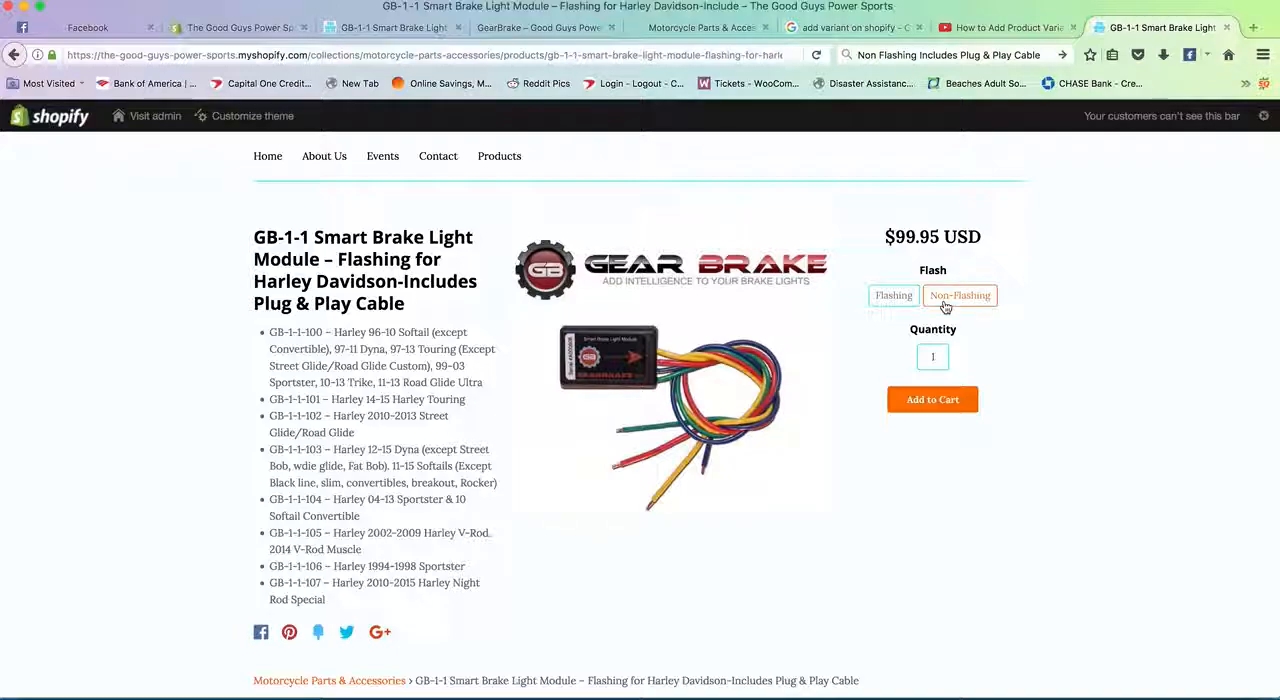
left_click(895, 297)
left_click_drag(884, 237, 938, 234)
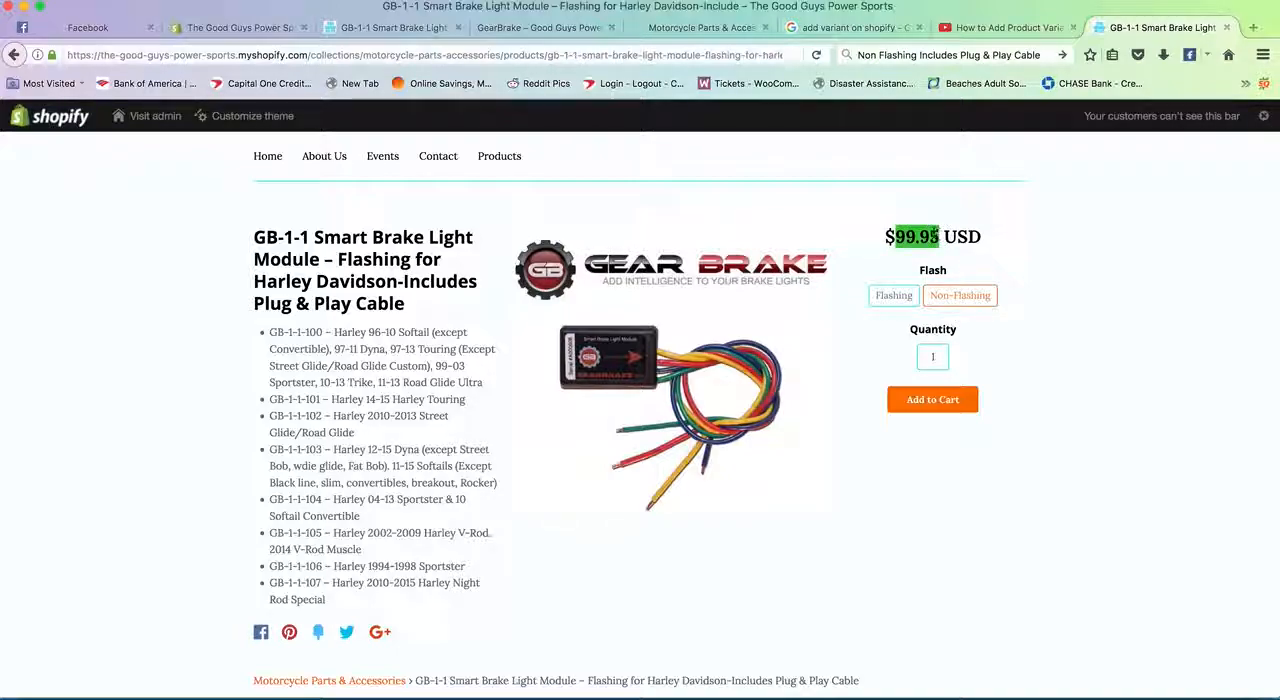
left_click(918, 262)
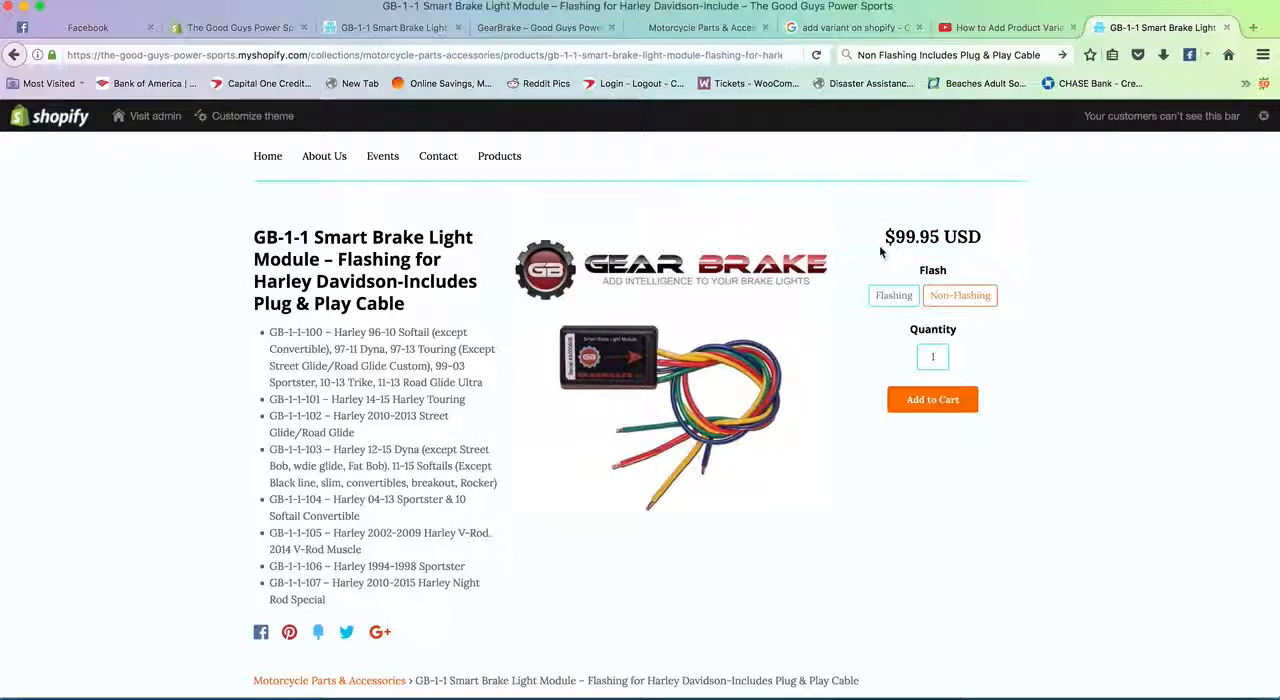
left_click(914, 295)
left_click(956, 297)
left_click(904, 297)
- Add the Non-Flashing variant to the cart and open the cart to check the item's Flash option
left_click(951, 299)
left_click(925, 404)
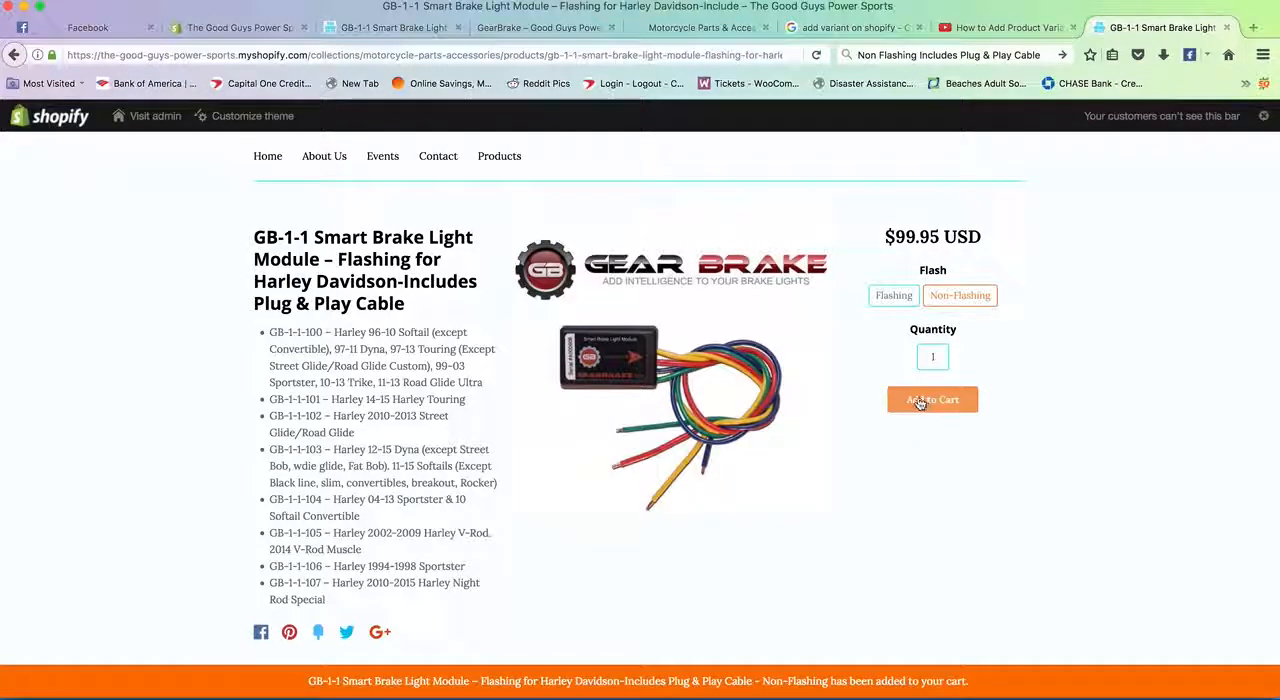
scroll(860, 385, "up", 1)
left_click(1018, 170)
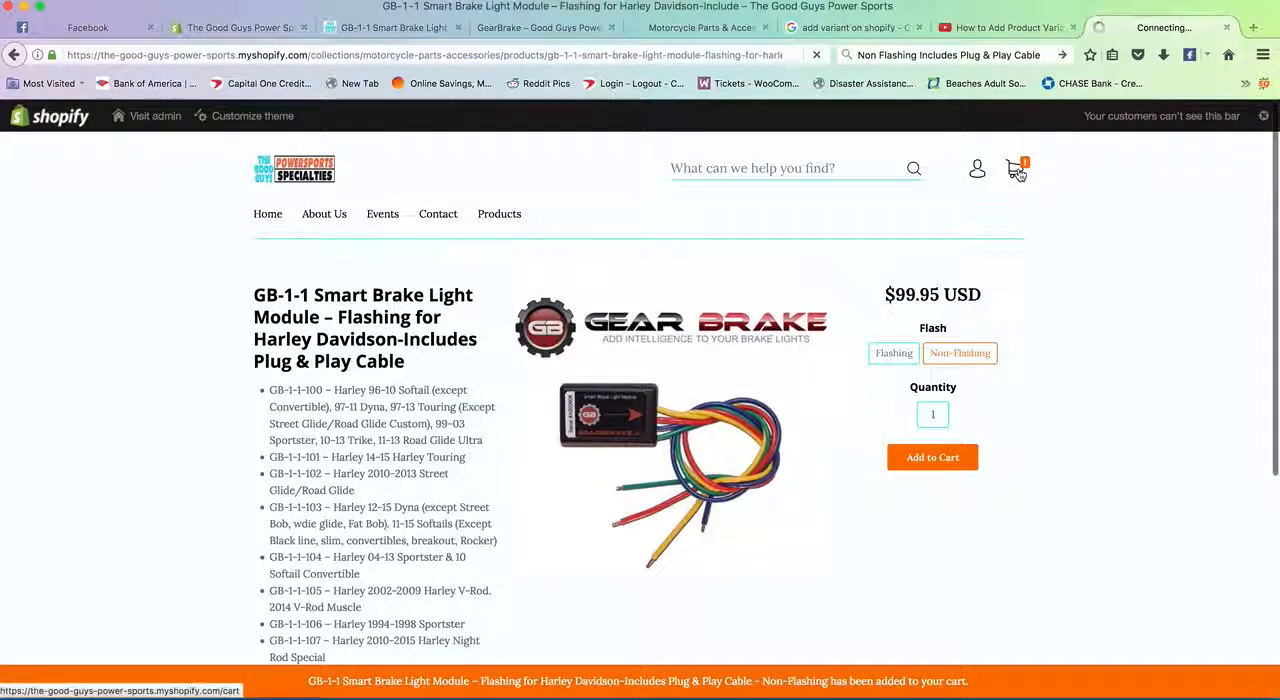
left_click_drag(677, 365, 778, 368)
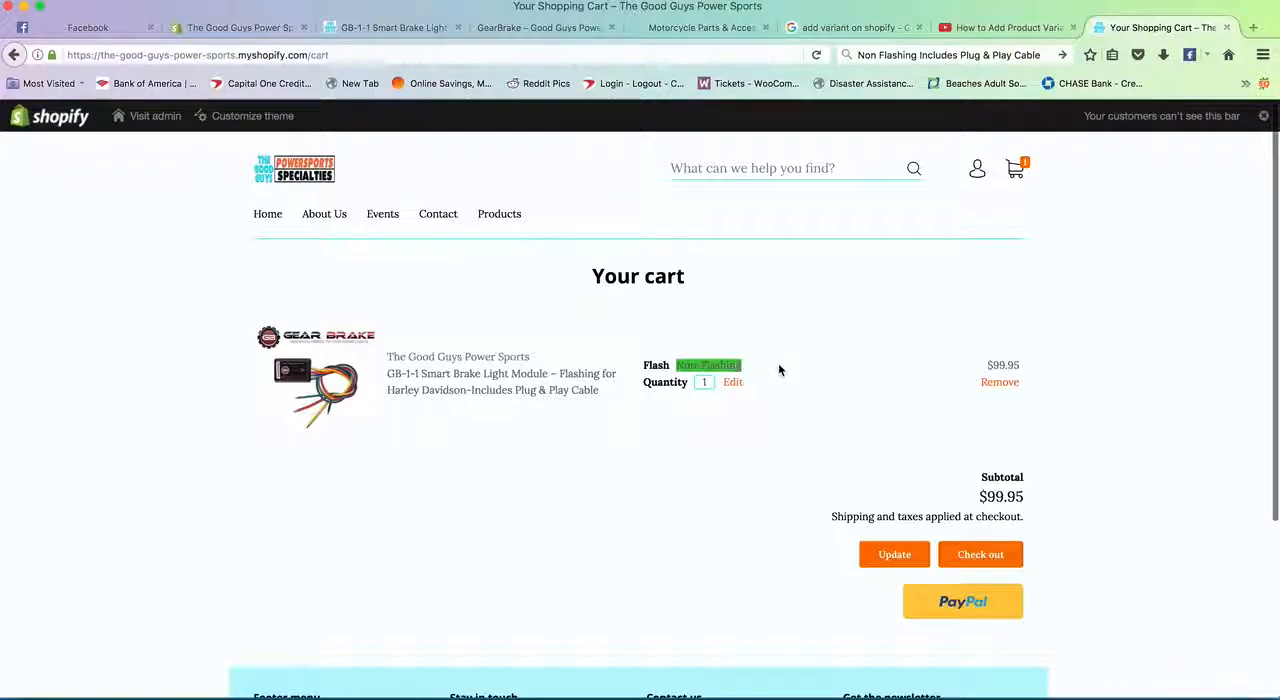